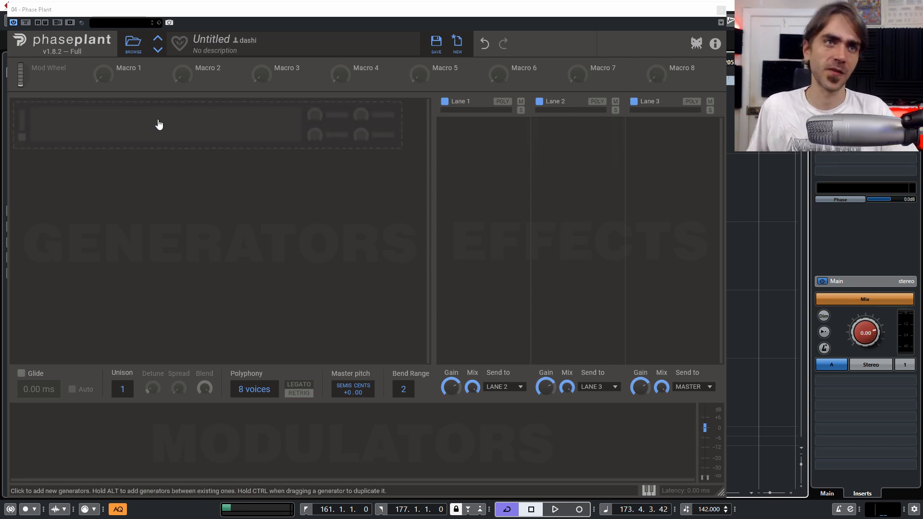
# Step: Try an Analog generator, replace it with a Wavetable generator, and open the wavetable library
pyautogui.click(159, 121)
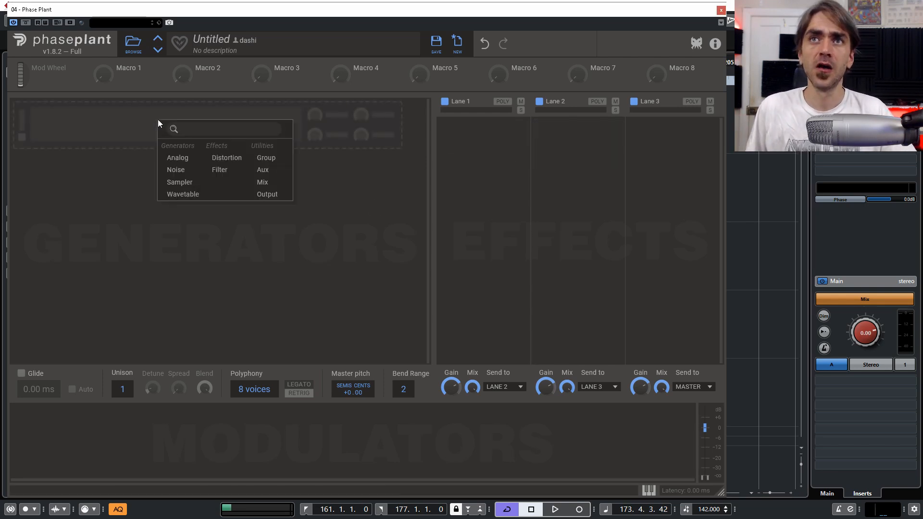
pyautogui.click(176, 158)
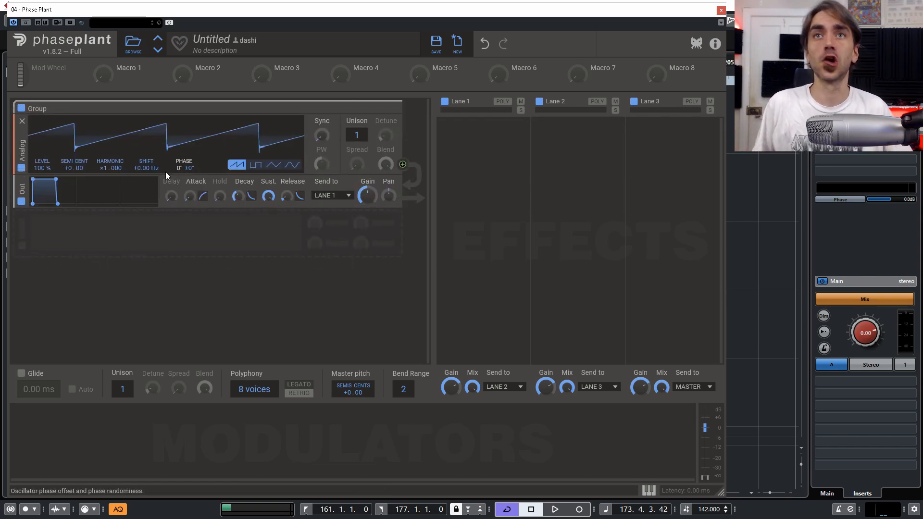
pyautogui.click(264, 165)
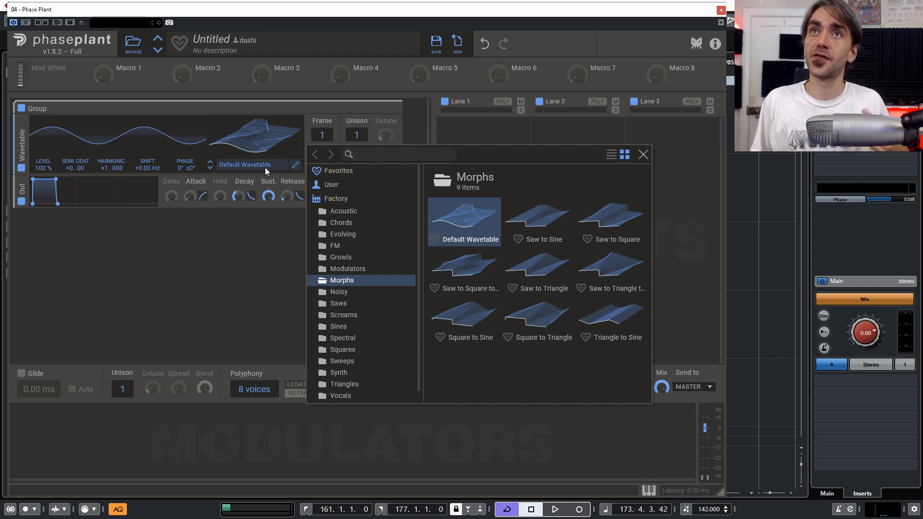
# Step: Look through the factory and user preset folders and close the preset browser
pyautogui.click(129, 49)
pyautogui.click(129, 50)
pyautogui.scroll(-4, 70, 117)
pyautogui.scroll(3, 66, 138)
pyautogui.scroll(3, 66, 137)
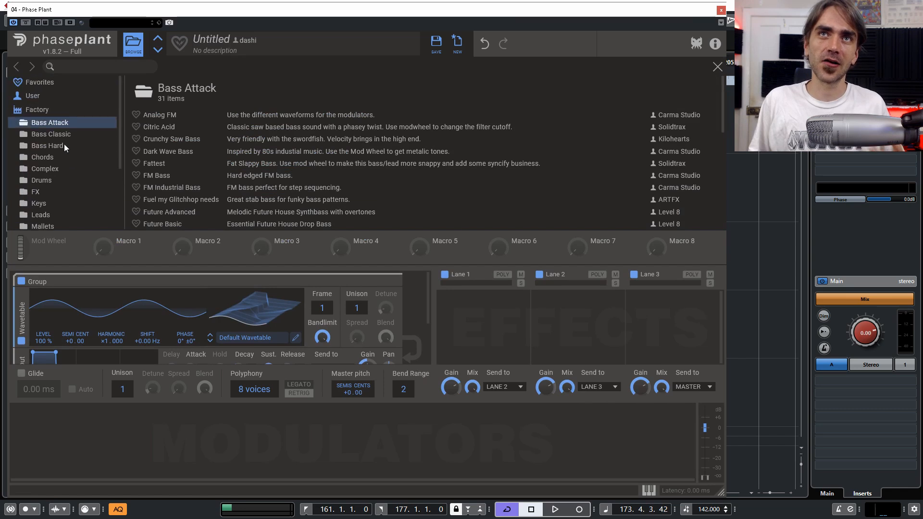
pyautogui.click(21, 110)
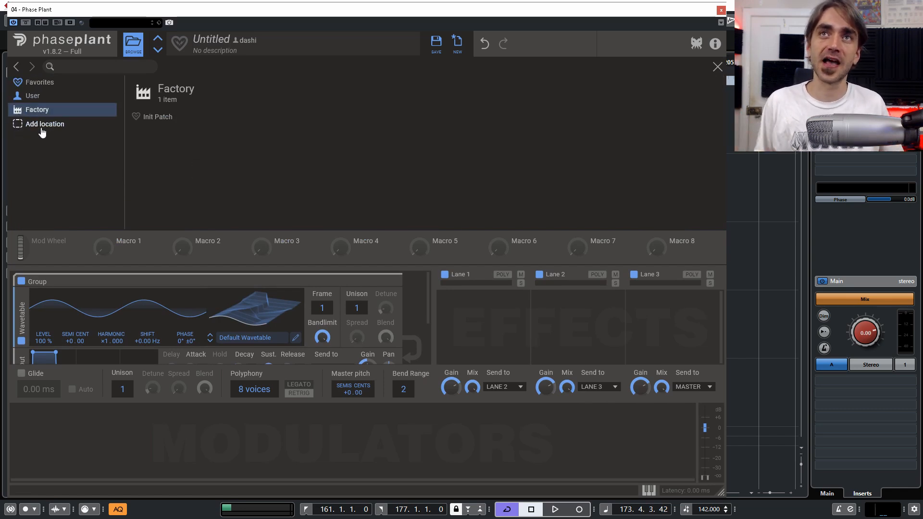
pyautogui.click(38, 92)
pyautogui.click(31, 96)
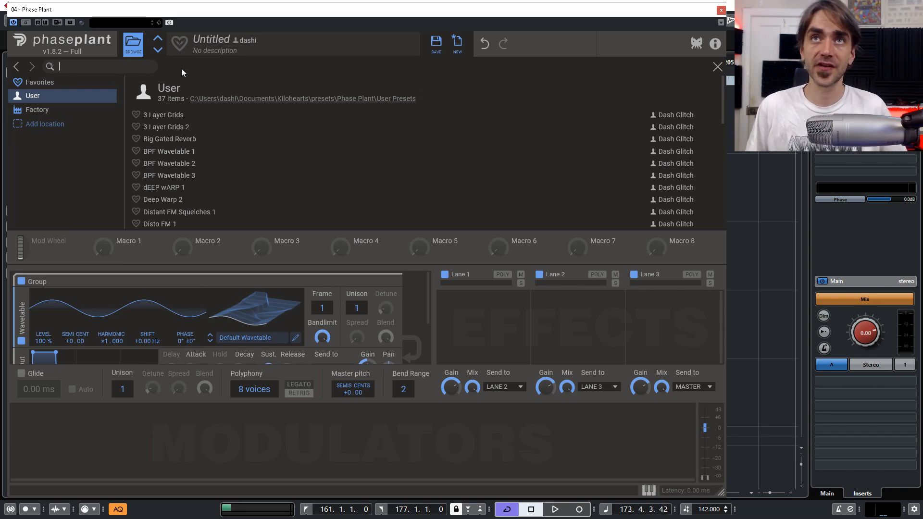
pyautogui.click(124, 43)
# Step: Cycle through the Morphs wavetables to Square to Triangle and check it in the wavetable library
pyautogui.click(210, 168)
pyautogui.click(210, 168)
pyautogui.click(210, 168)
pyautogui.click(211, 167)
pyautogui.click(210, 167)
pyautogui.click(210, 167)
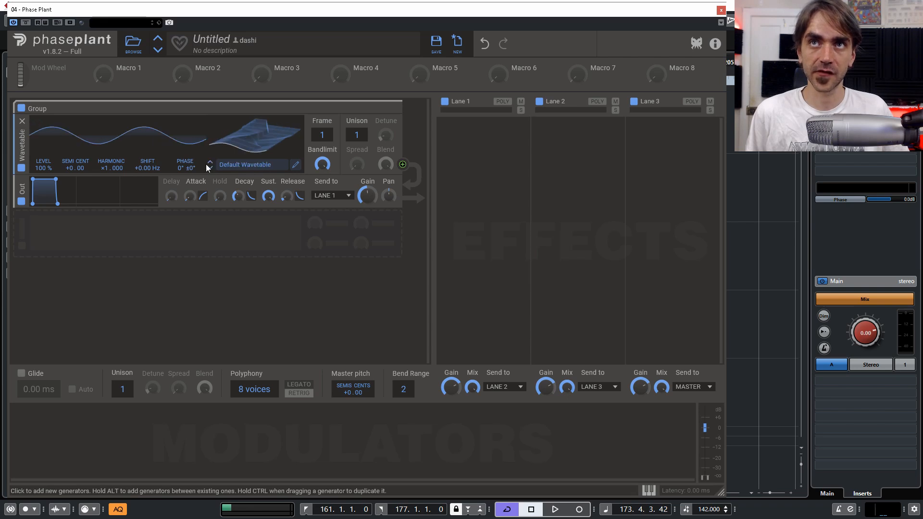
pyautogui.click(210, 167)
pyautogui.click(210, 167)
pyautogui.click(210, 167)
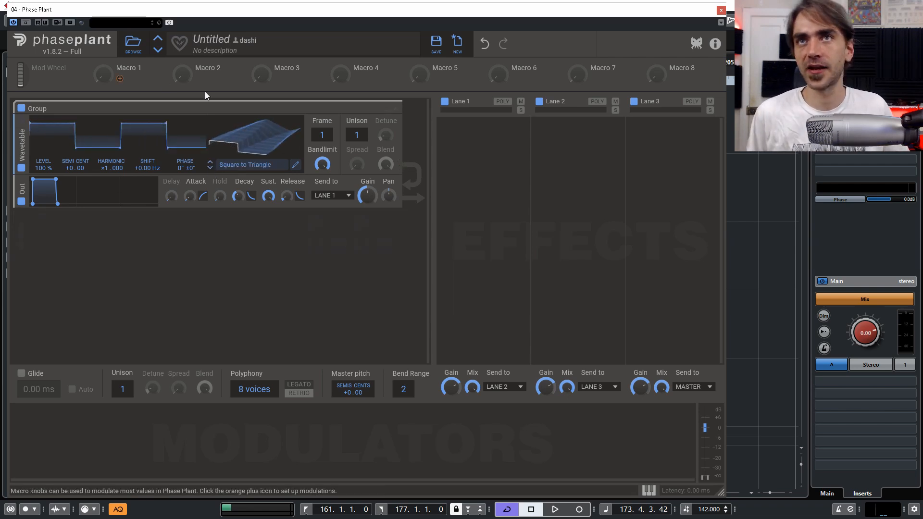
pyautogui.click(259, 165)
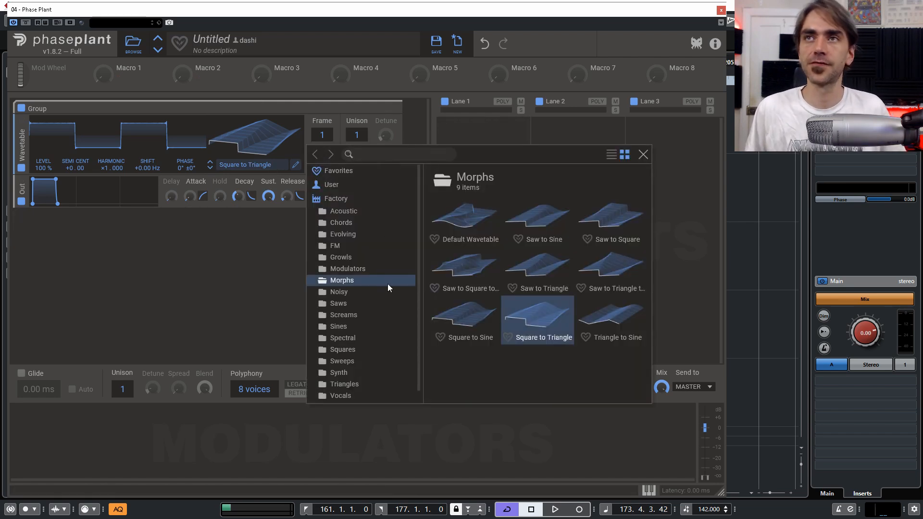
pyautogui.click(165, 240)
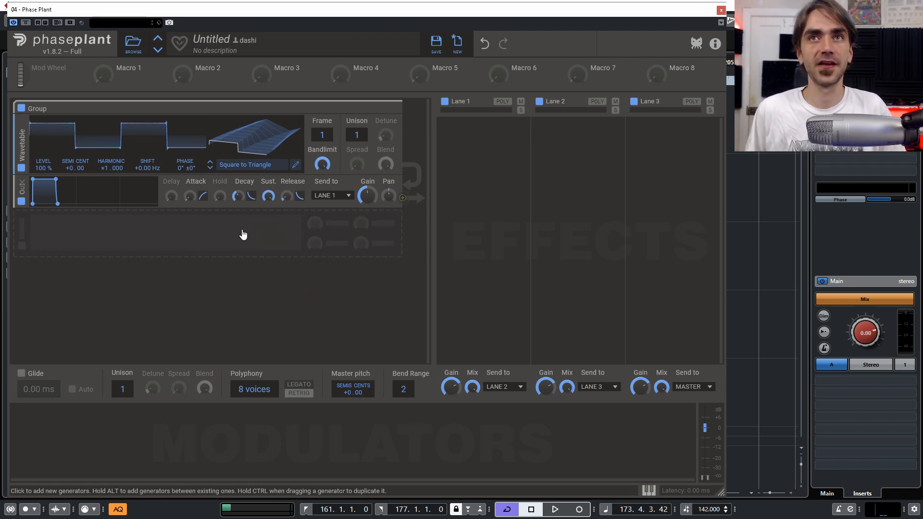
# Step: Try a Filter effect in Lane 1 with different slope and Q settings and remove it from the lane
pyautogui.click(488, 131)
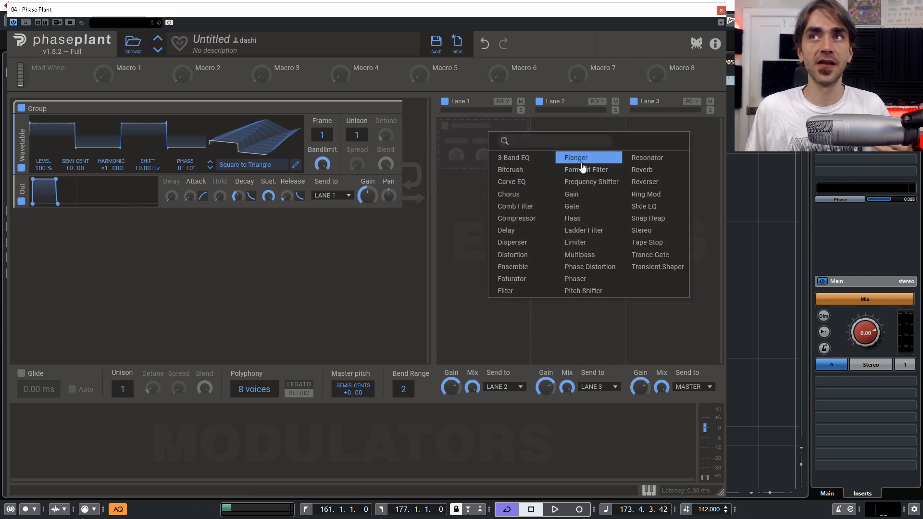
pyautogui.click(512, 291)
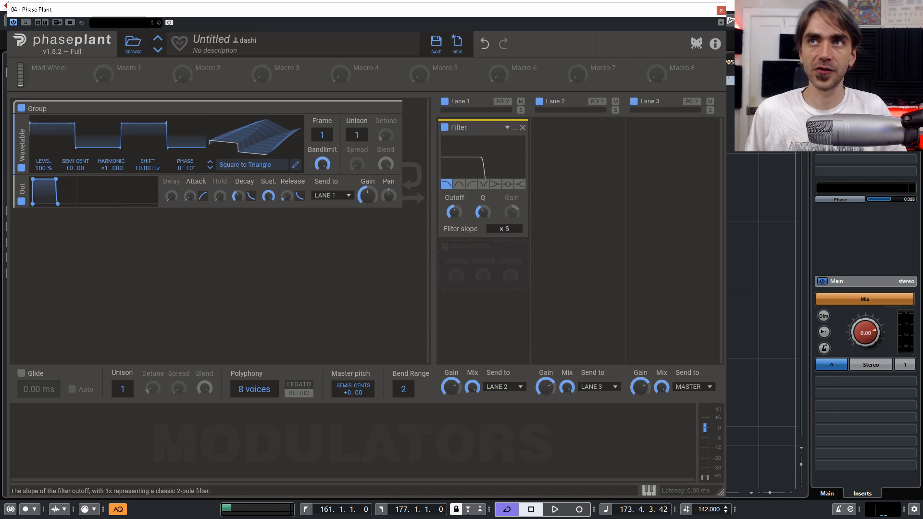
pyautogui.moveTo(504, 229)
pyautogui.mouseDown()
pyautogui.moveTo(504, 239)
pyautogui.moveTo(504, 219)
pyautogui.moveTo(505, 245)
pyautogui.mouseUp()
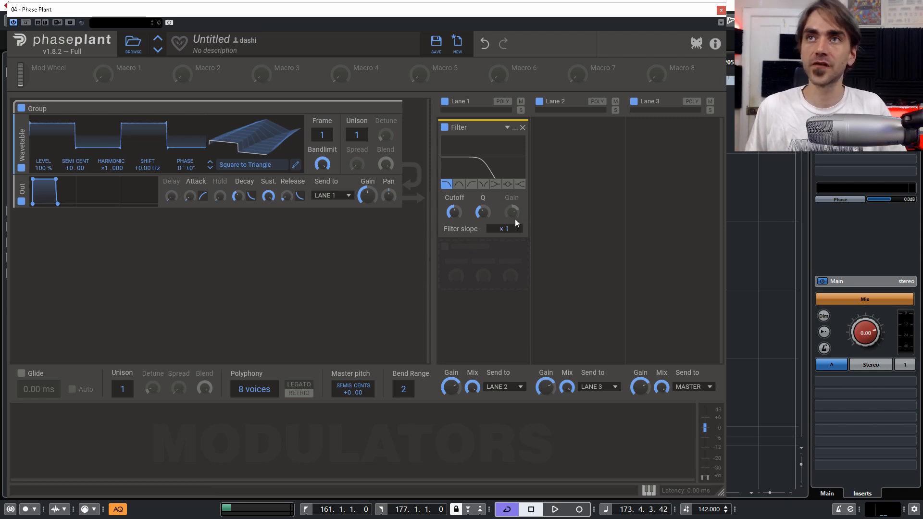
pyautogui.moveTo(482, 212); pyautogui.dragTo(483, 197)
pyautogui.moveTo(505, 229); pyautogui.dragTo(454, 204)
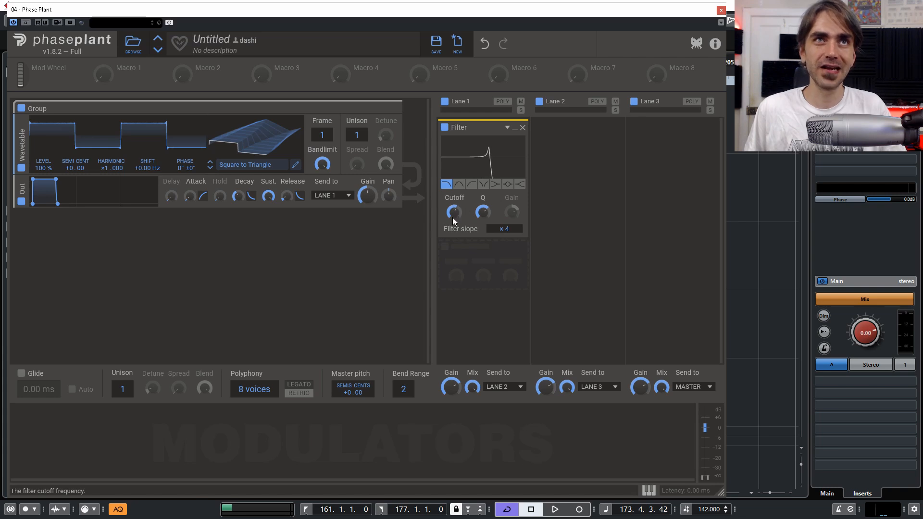
pyautogui.moveTo(511, 233); pyautogui.dragTo(511, 229)
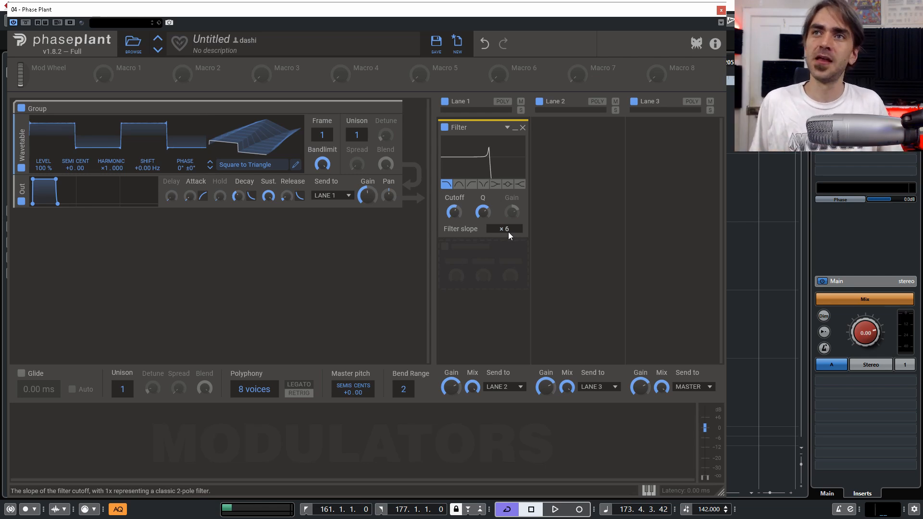
pyautogui.moveTo(508, 232)
pyautogui.mouseDown()
pyautogui.moveTo(509, 241)
pyautogui.moveTo(508, 233)
pyautogui.mouseUp()
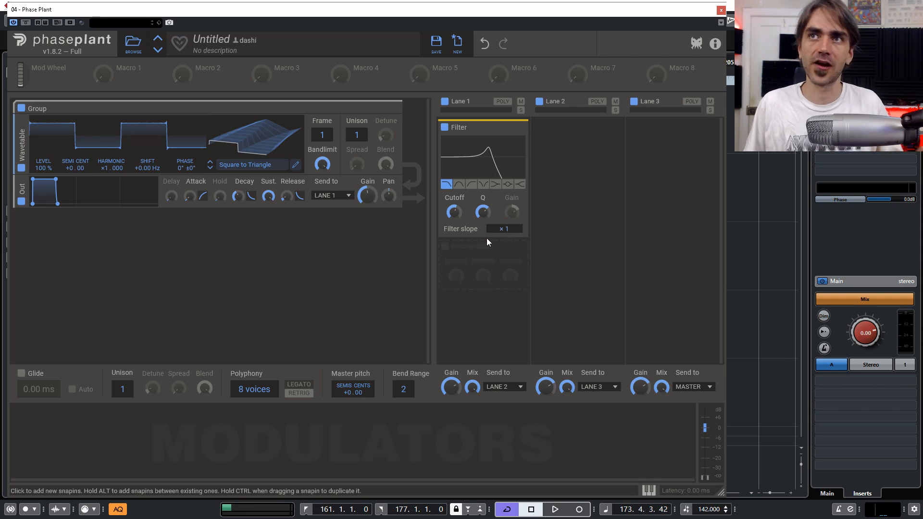
pyautogui.moveTo(481, 213); pyautogui.dragTo(481, 222)
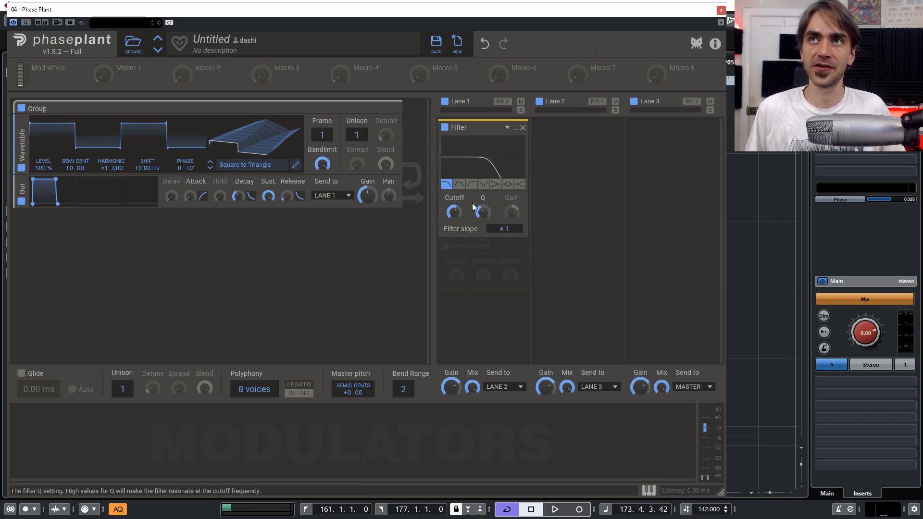
pyautogui.click(523, 128)
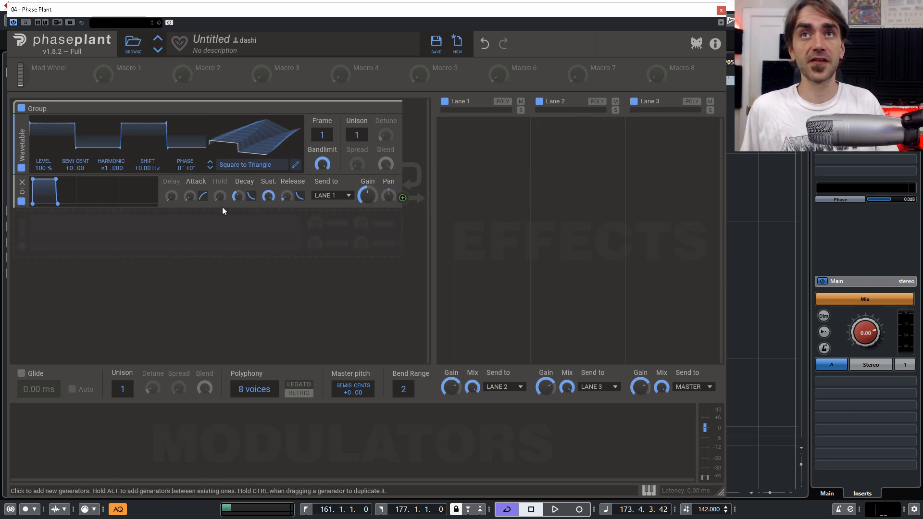
# Step: Add a low-pass Filter to the generator group, set its slope to x2, and raise its Q
pyautogui.click(205, 225)
pyautogui.click(269, 284)
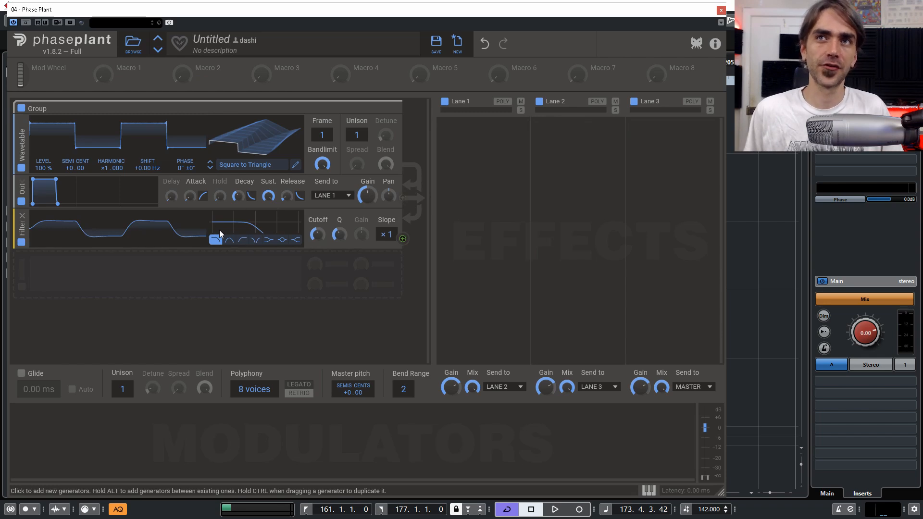
pyautogui.moveTo(387, 234)
pyautogui.mouseDown()
pyautogui.moveTo(387, 211)
pyautogui.moveTo(386, 222)
pyautogui.mouseUp()
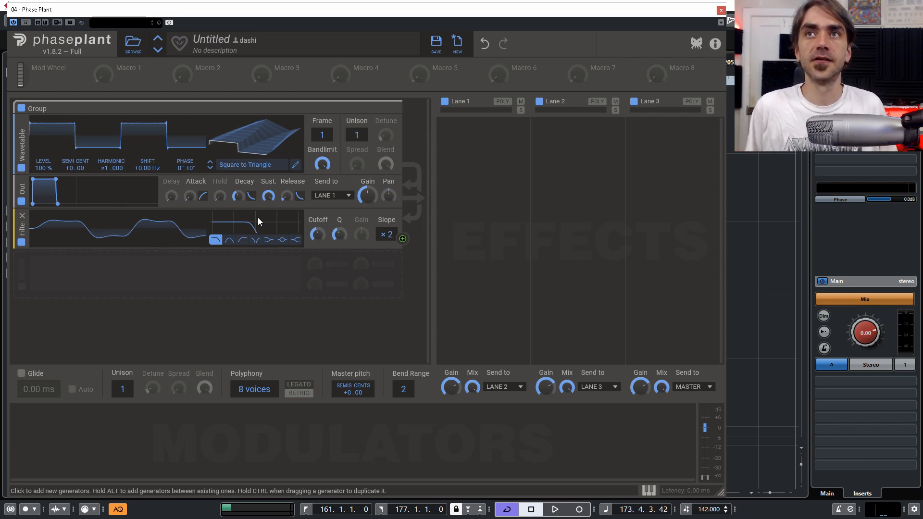
pyautogui.moveTo(339, 234); pyautogui.dragTo(340, 225)
# Step: Add an Overdrive Distortion module below the filter and increase its drive
pyautogui.click(234, 268)
pyautogui.click(295, 310)
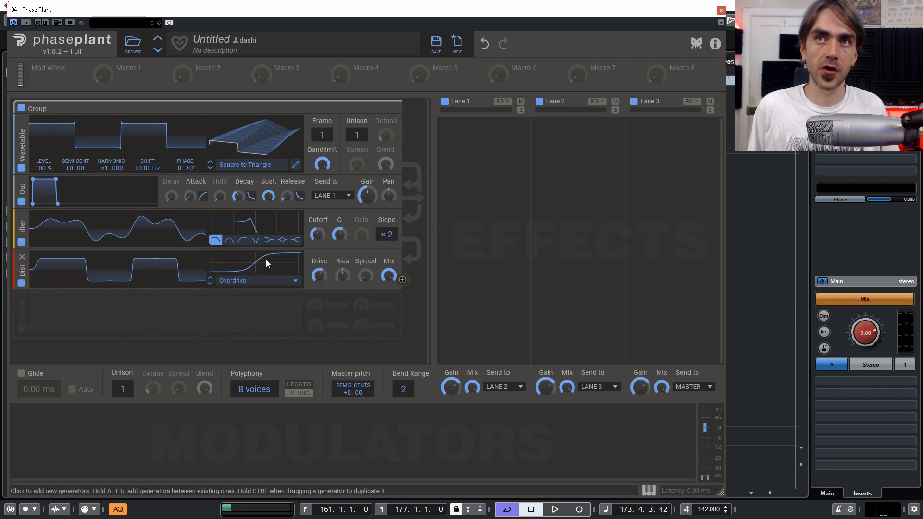
pyautogui.moveTo(320, 276); pyautogui.dragTo(320, 267)
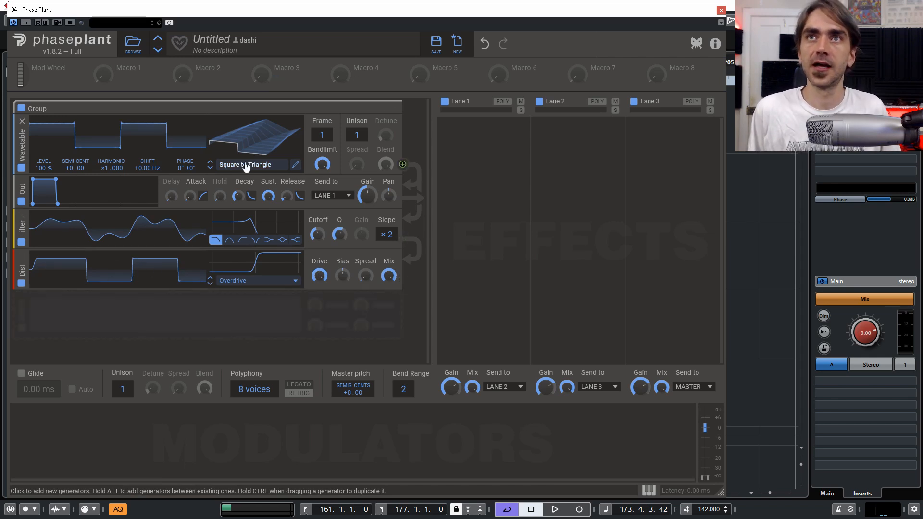
# Step: Set the wavetable frame to 155 and switch the filter to band-pass, with the Output placed after the distortion
pyautogui.moveTo(322, 135); pyautogui.dragTo(278, 284)
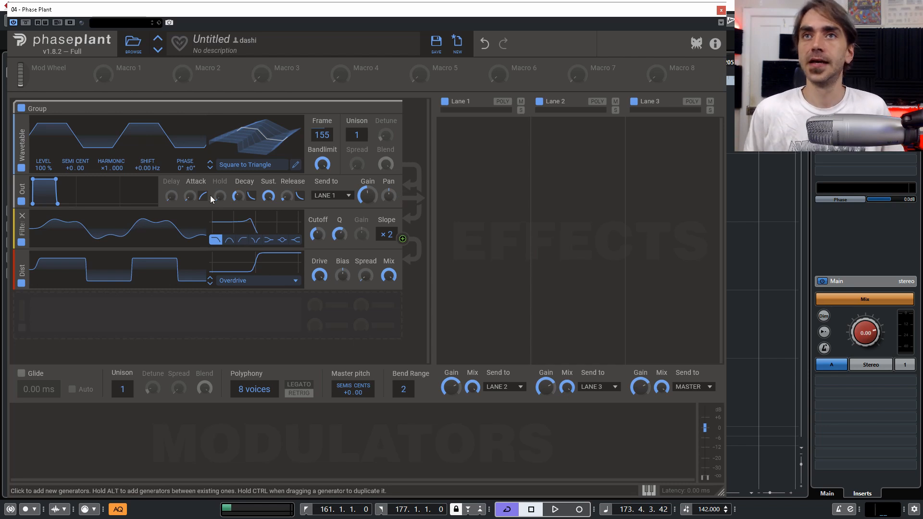
pyautogui.click(229, 239)
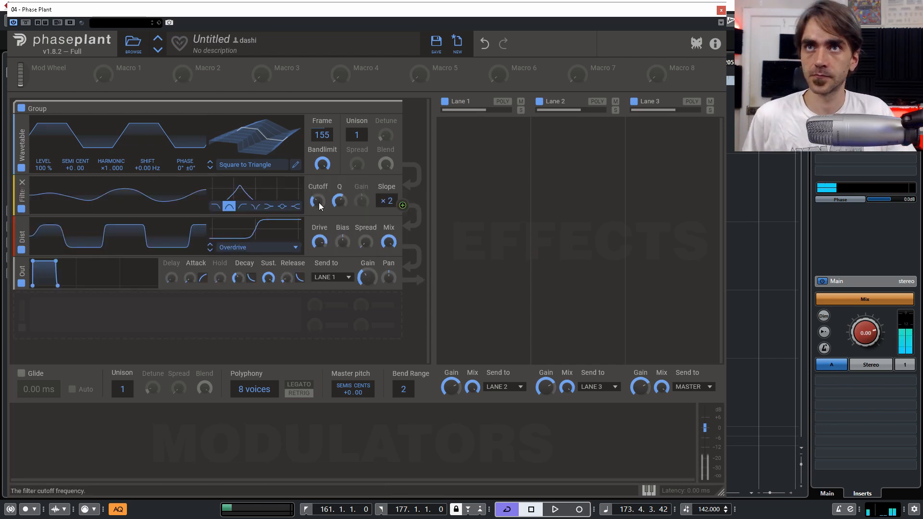
# Step: Modulate the band-pass filter's cutoff with a 0.10 Hz Random modulator and adjust the base cutoff
pyautogui.moveTo(318, 202)
pyautogui.mouseDown()
pyautogui.moveTo(318, 183)
pyautogui.moveTo(317, 204)
pyautogui.mouseUp()
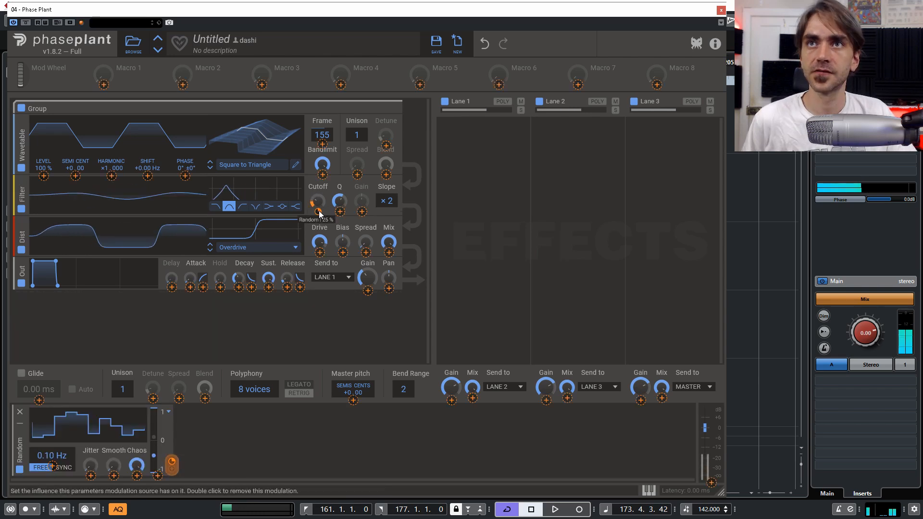
pyautogui.click(318, 211)
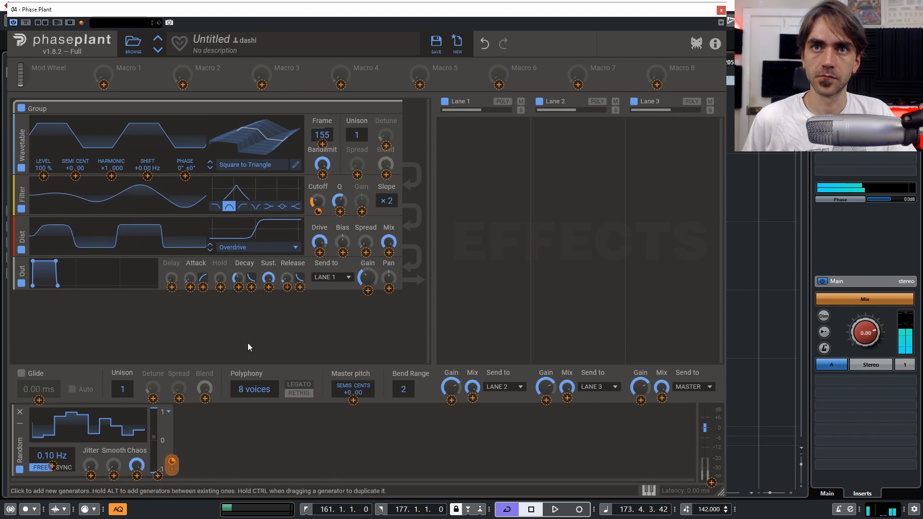
pyautogui.click(318, 200)
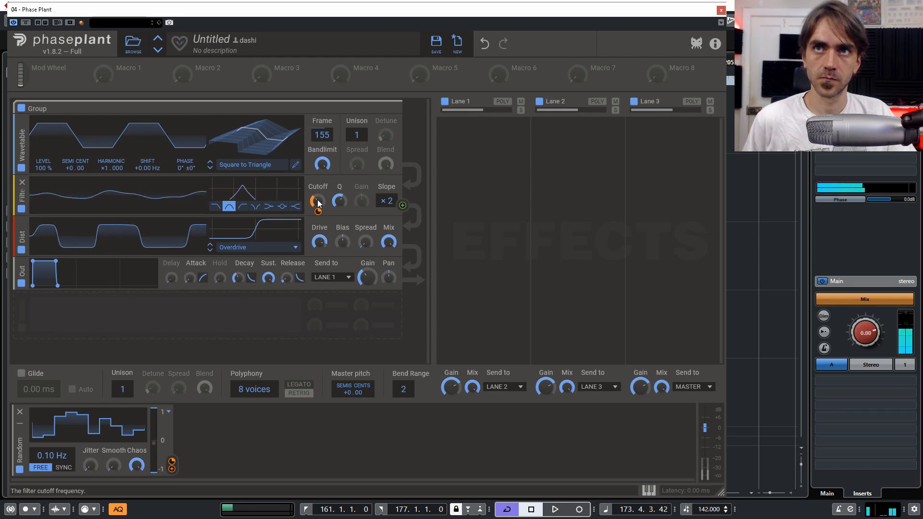
# Step: Add a second Filter between the band-pass filter and the distortion as a high-pass, and fine-tune the band-pass cutoff
pyautogui.click(104, 321)
pyautogui.click(161, 368)
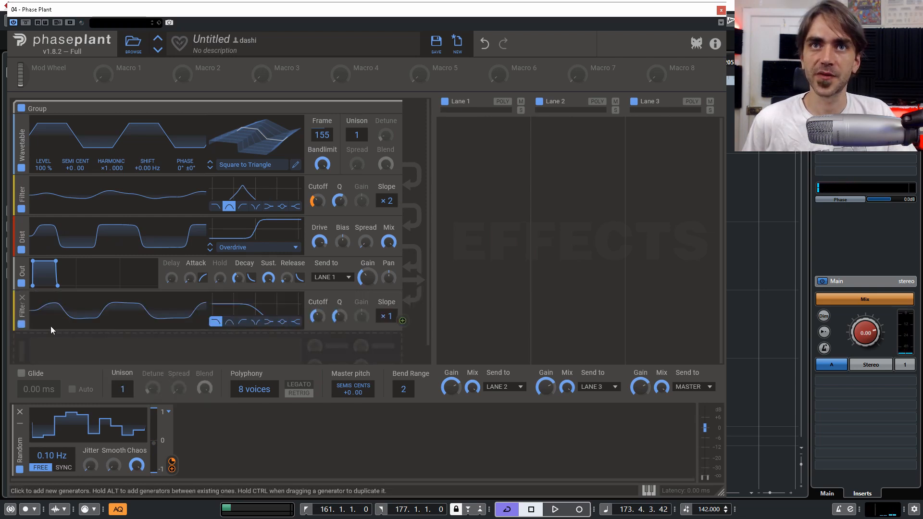
pyautogui.moveTo(22, 310); pyautogui.dragTo(28, 236)
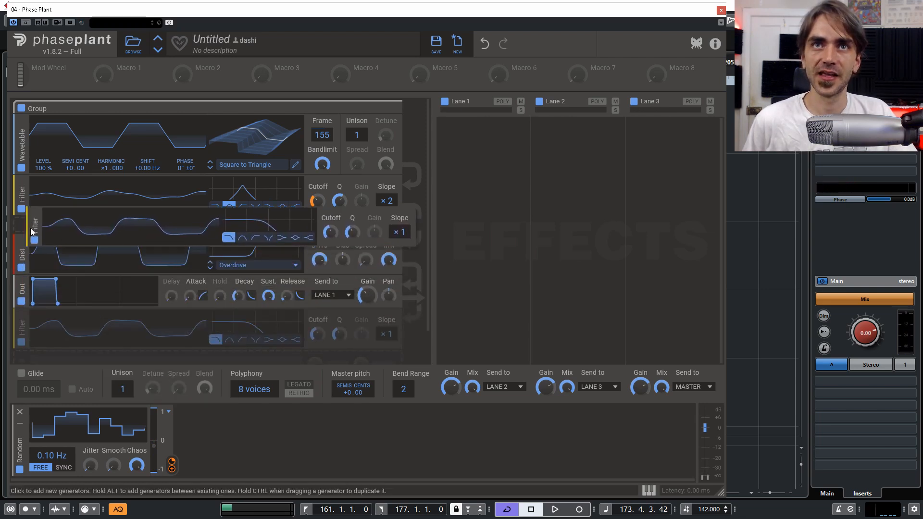
pyautogui.click(242, 247)
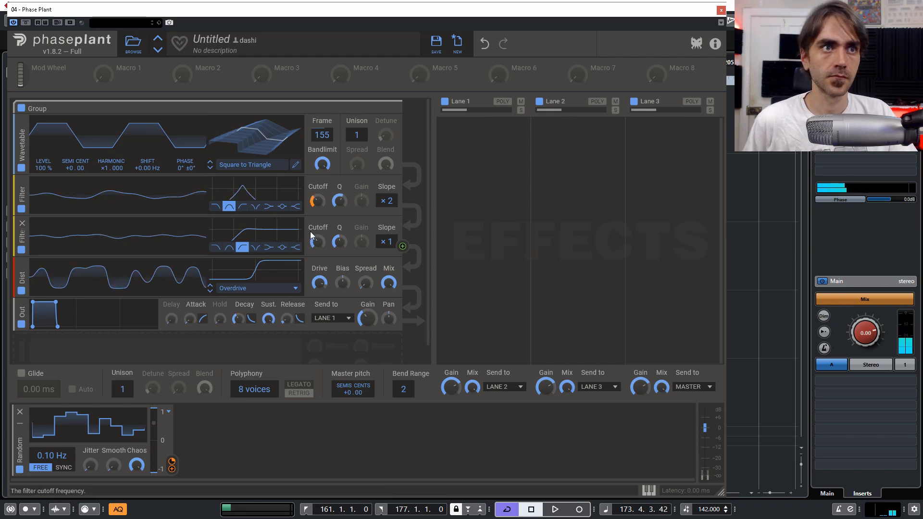
pyautogui.moveTo(318, 201); pyautogui.dragTo(318, 199)
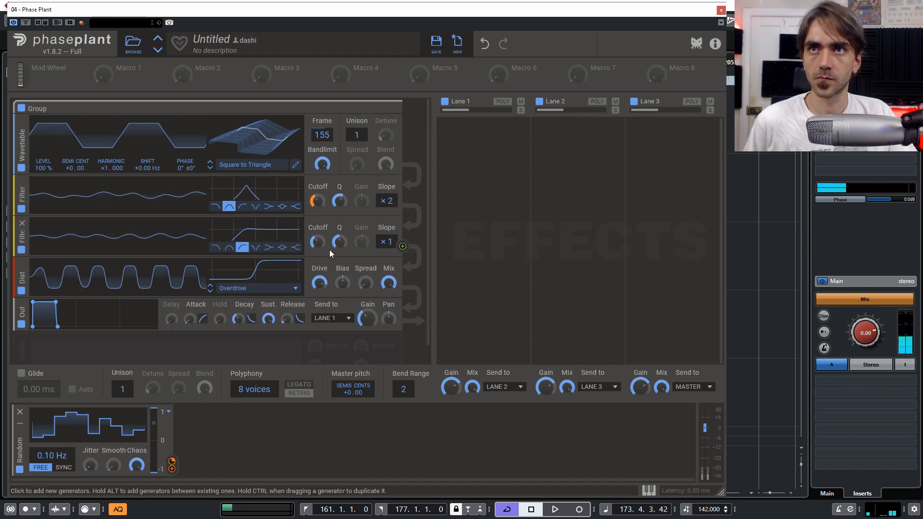
# Step: Try the distortion's bias and reset it, increase the spread, and slightly lengthen the output envelope's release
pyautogui.moveTo(343, 282); pyautogui.dragTo(369, 288)
pyautogui.doubleClick(344, 283)
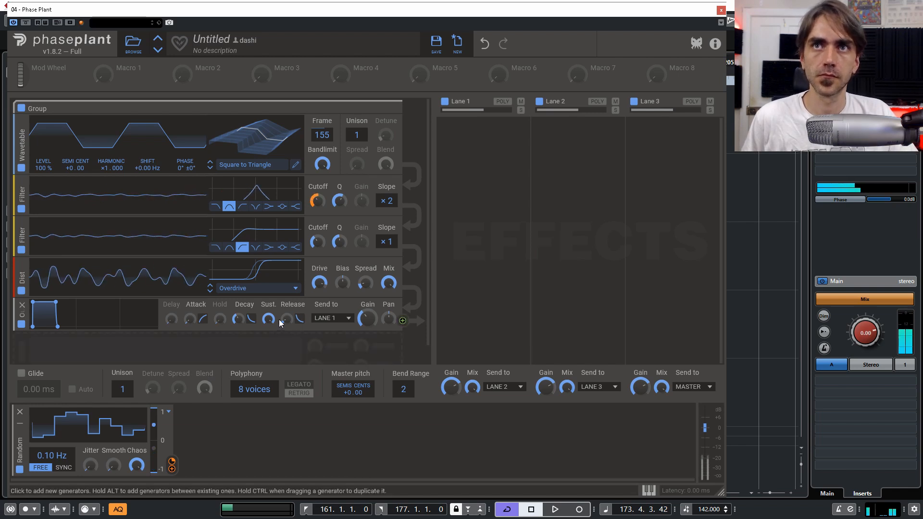
pyautogui.moveTo(190, 319)
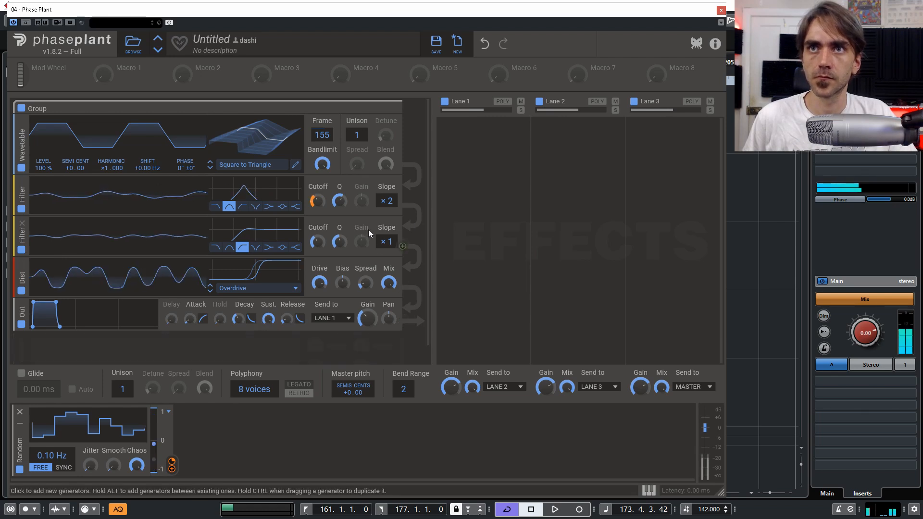
# Step: Add a Multipass effect to Lane 1 and open its editor
pyautogui.click(483, 148)
pyautogui.click(577, 268)
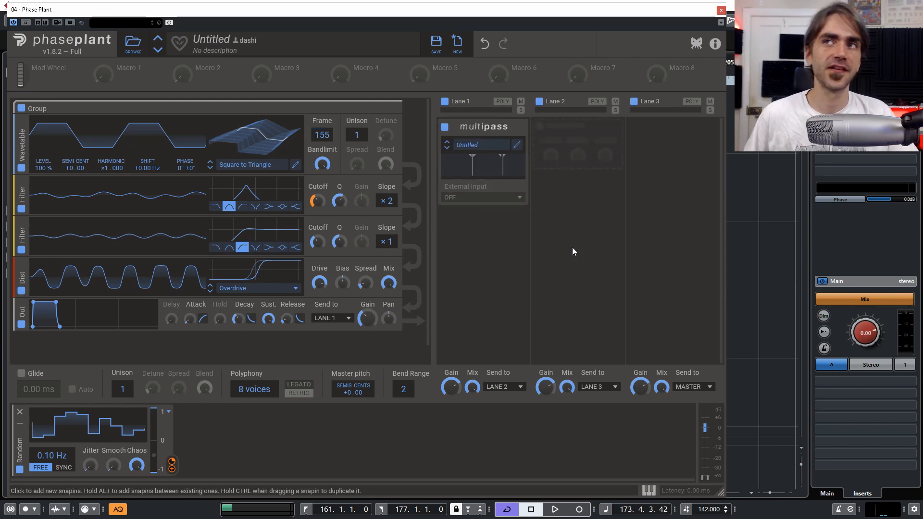
pyautogui.click(518, 145)
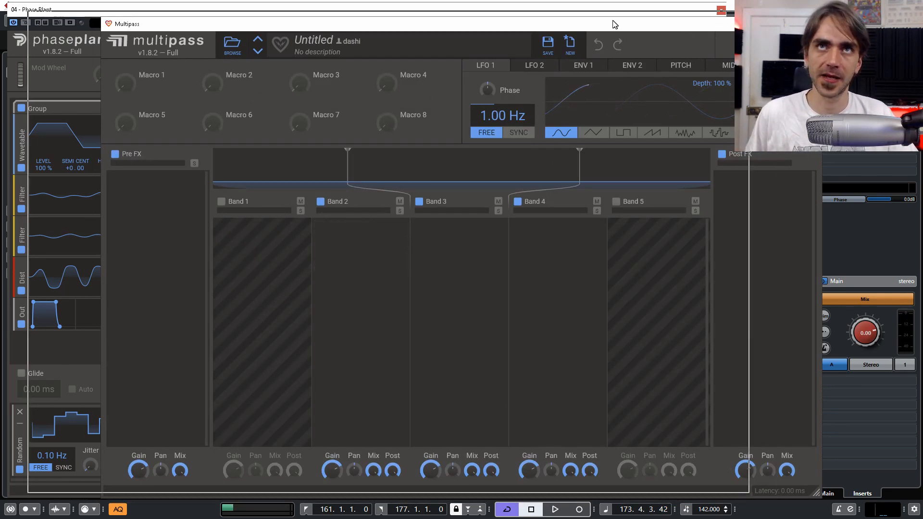
# Step: Reposition the Multipass editor window, and try a Reverser effect in Band 4 before removing it
pyautogui.moveTo(687, 26); pyautogui.dragTo(597, 19)
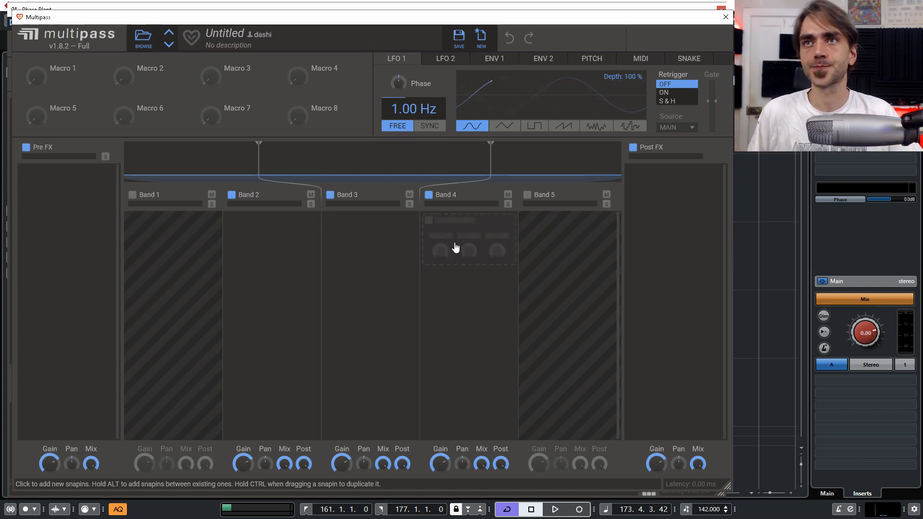
pyautogui.click(455, 241)
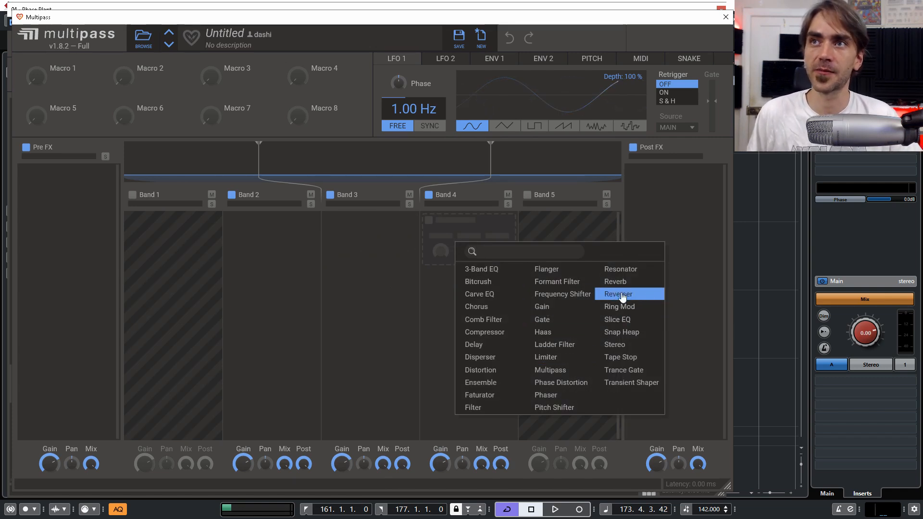
pyautogui.click(591, 295)
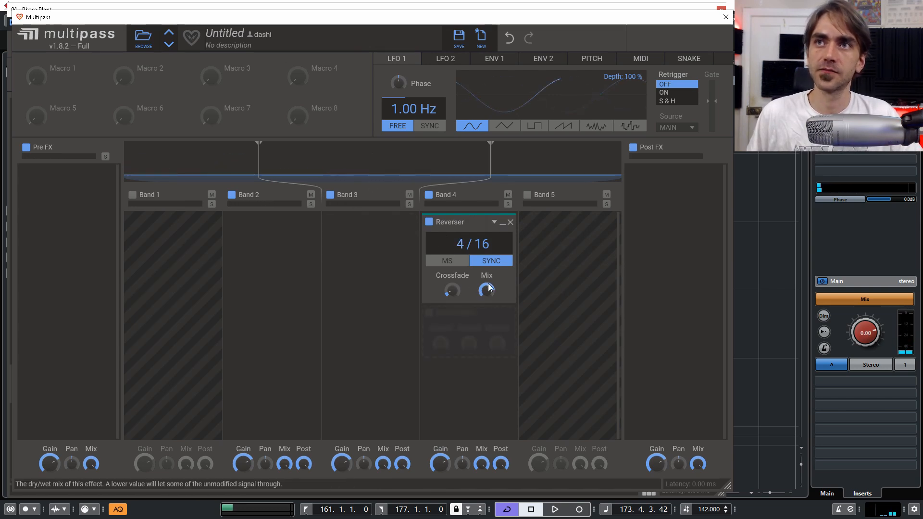
pyautogui.click(506, 226)
# Step: Add a Reverb to Band 4, and move the band crossovers to 1.35 kHz and 412 Hz
pyautogui.click(494, 231)
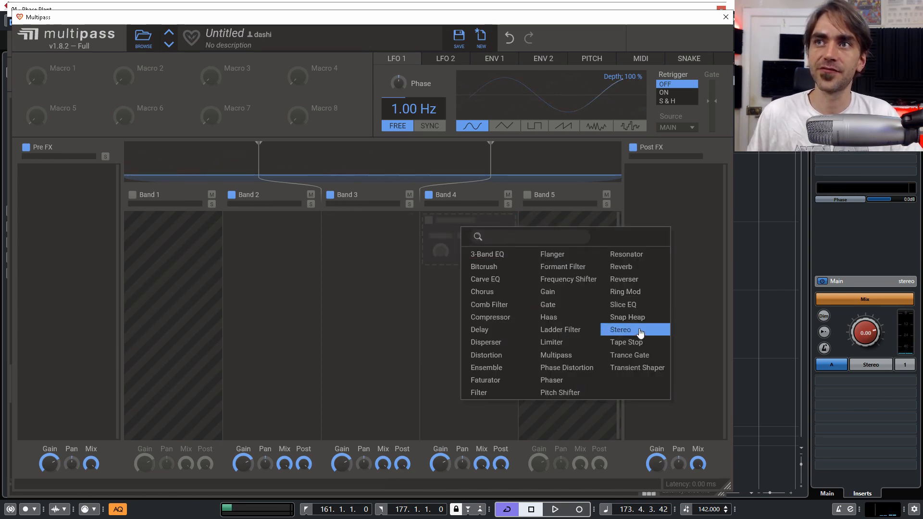
pyautogui.click(621, 267)
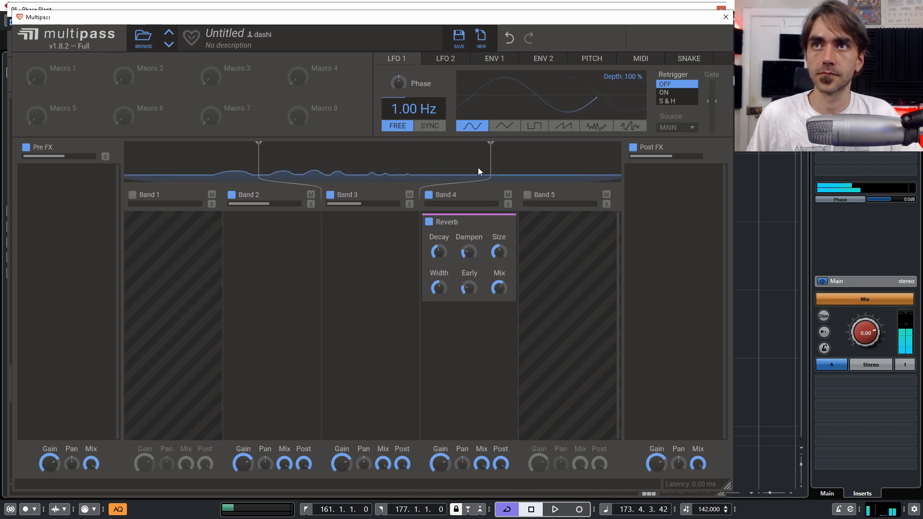
pyautogui.moveTo(490, 163); pyautogui.dragTo(417, 177)
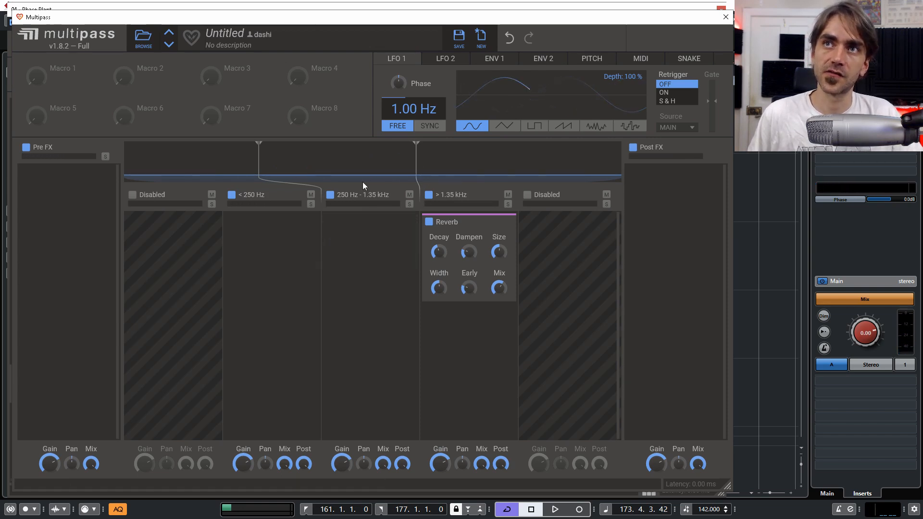
pyautogui.moveTo(289, 156); pyautogui.dragTo(310, 157)
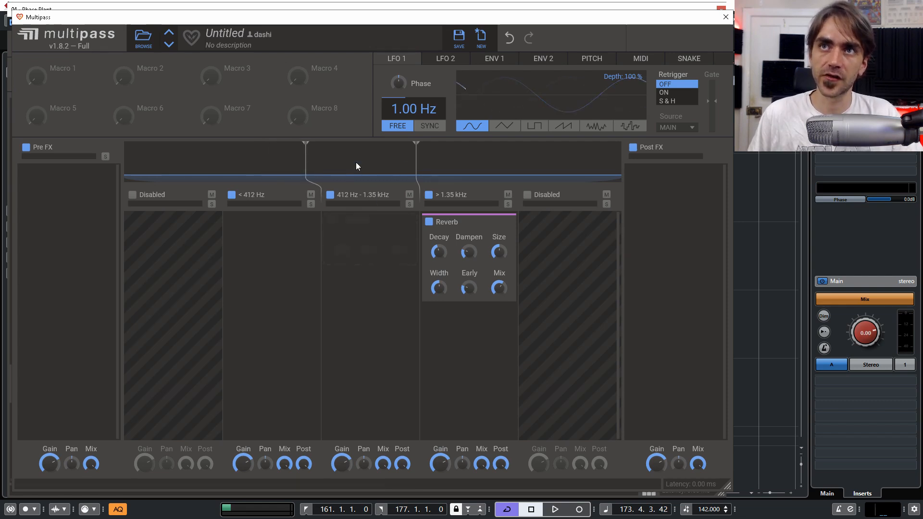
# Step: Add a tempo-synced 3/16 Delay with Ping-Pong on to the middle band, and lower the upper crossover to 934 Hz
pyautogui.click(386, 241)
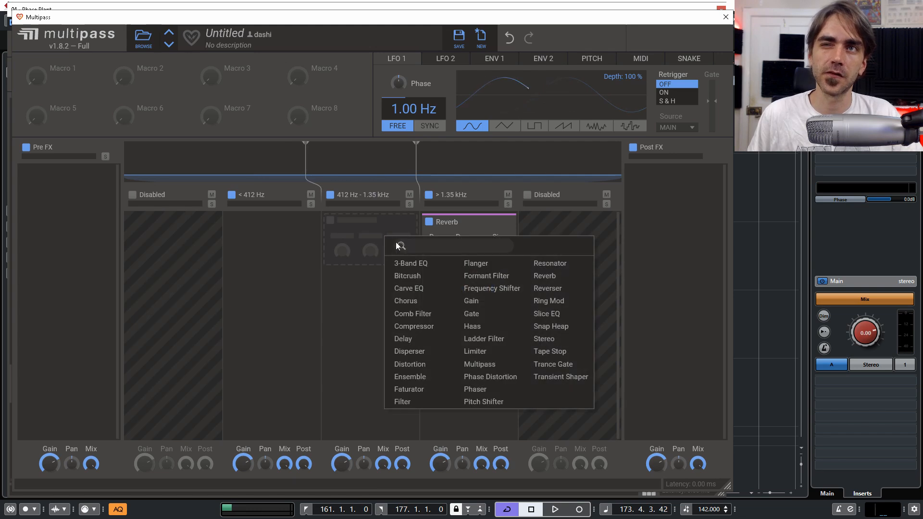
pyautogui.click(411, 340)
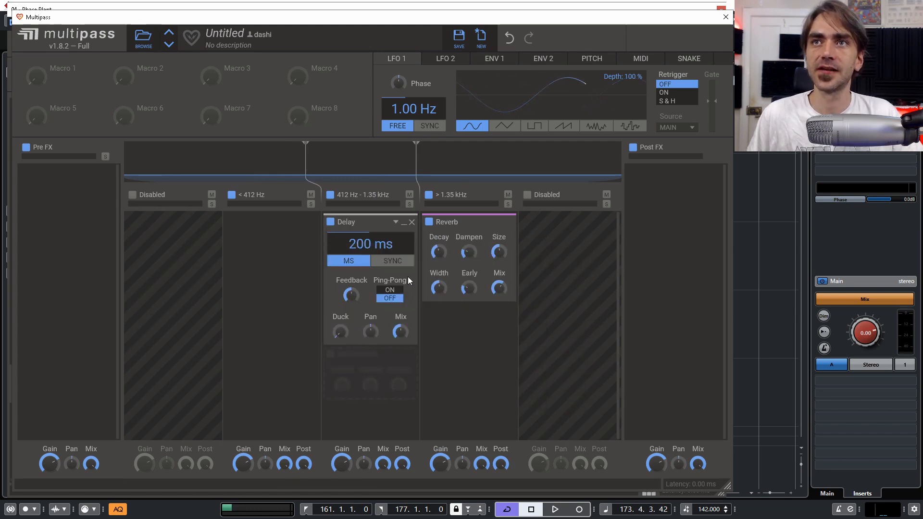
pyautogui.click(393, 261)
pyautogui.click(390, 292)
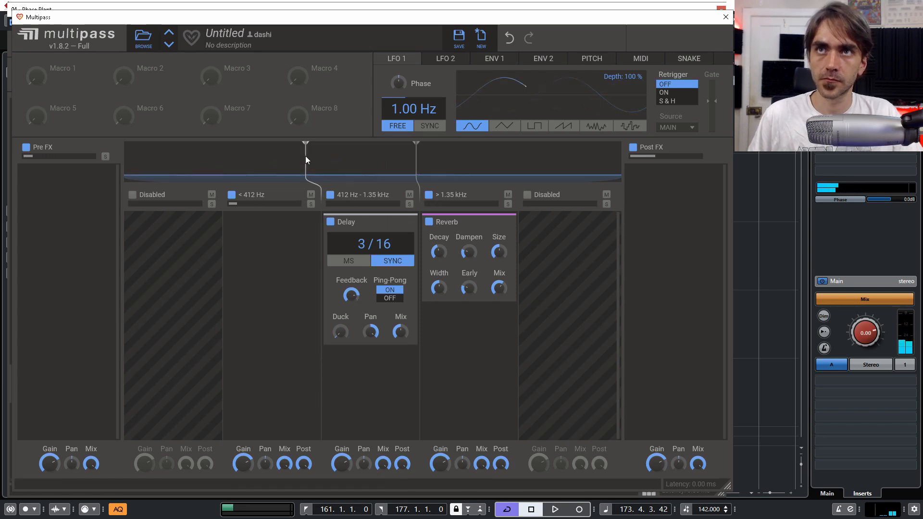
pyautogui.moveTo(414, 165); pyautogui.dragTo(381, 160)
# Step: Add a tempo-synced 2/16 Delay above the Reverb in the highest band, and raise the lower crossover to 466 Hz
pyautogui.click(470, 325)
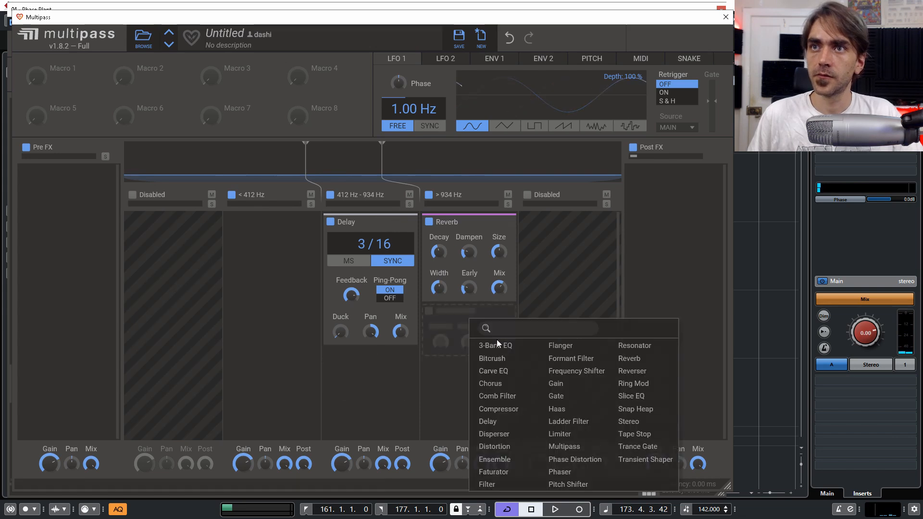
pyautogui.click(488, 421)
pyautogui.moveTo(457, 310); pyautogui.dragTo(457, 219)
pyautogui.click(473, 259)
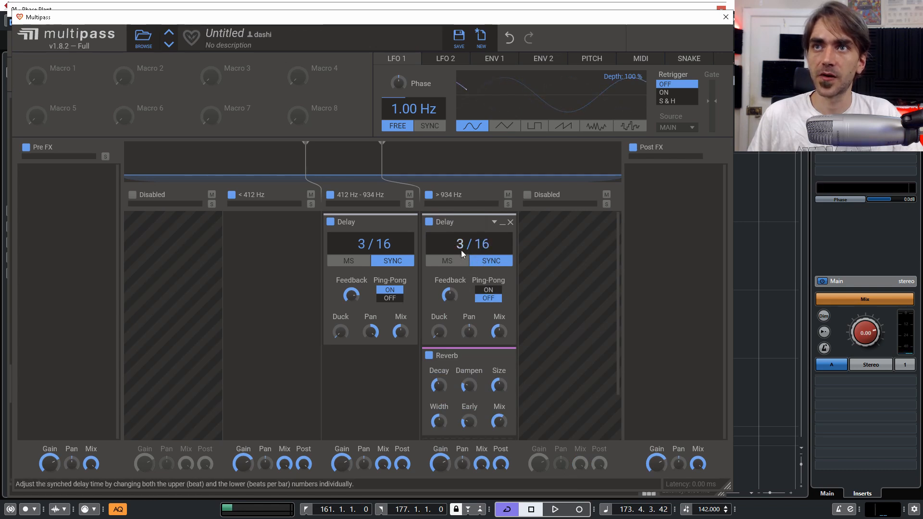
pyautogui.moveTo(461, 250); pyautogui.dragTo(461, 258)
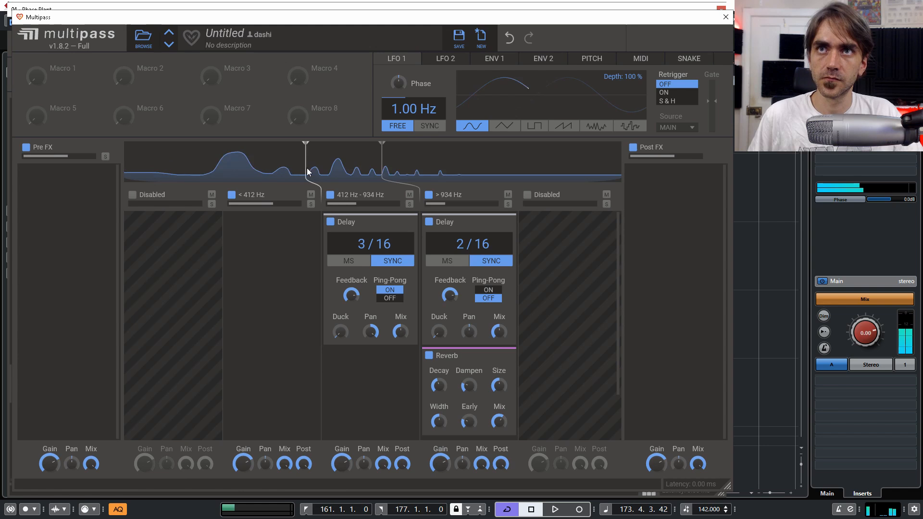
pyautogui.moveTo(306, 159); pyautogui.dragTo(318, 159)
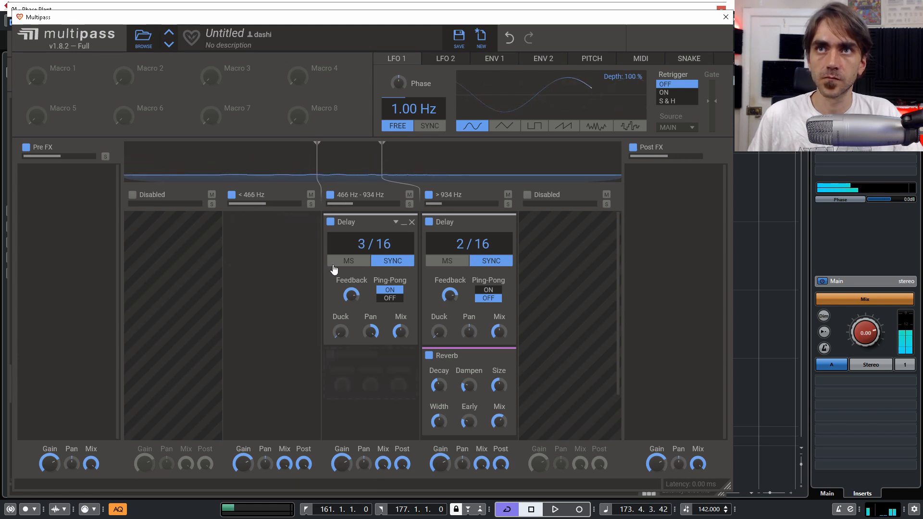
# Step: Duplicate the 2/16 Delay into the lowest band, add a Flanger below it, and collapse that Delay
pyautogui.moveTo(463, 222); pyautogui.dragTo(261, 232)
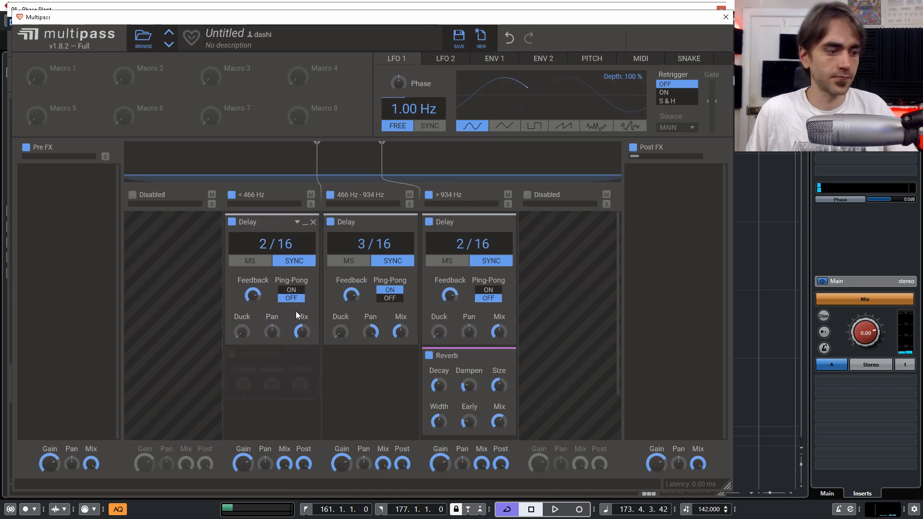
pyautogui.click(262, 368)
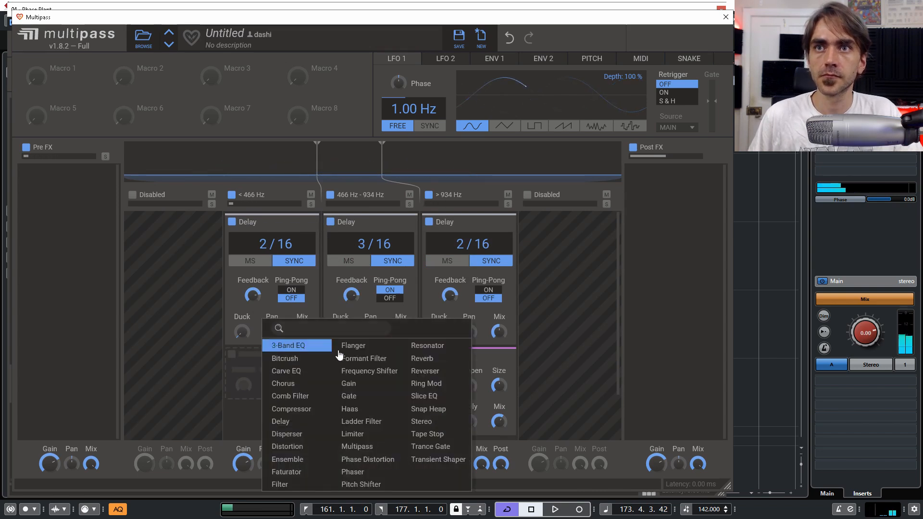
pyautogui.click(356, 348)
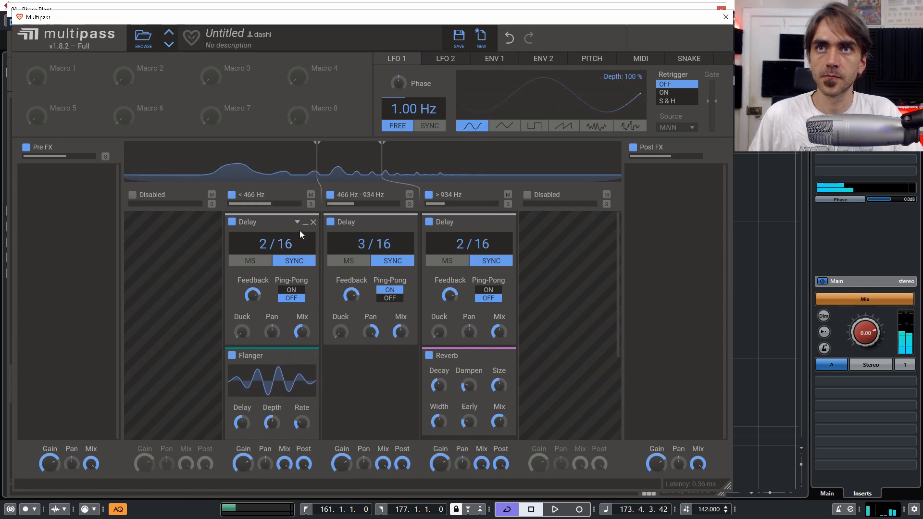
pyautogui.click(305, 223)
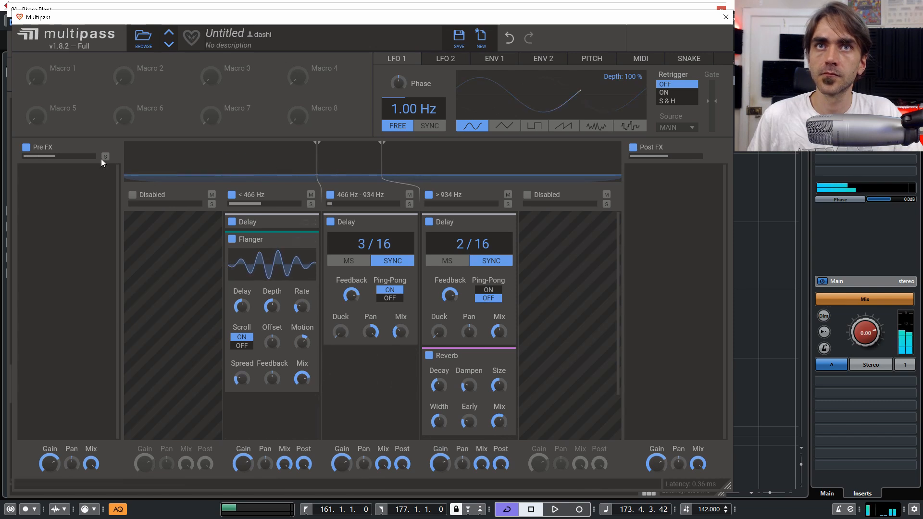
# Step: Add a high-pass Filter with a lowered cutoff to Pre FX, and collapse the Flanger to expand the lowest band's Delay
pyautogui.click(58, 191)
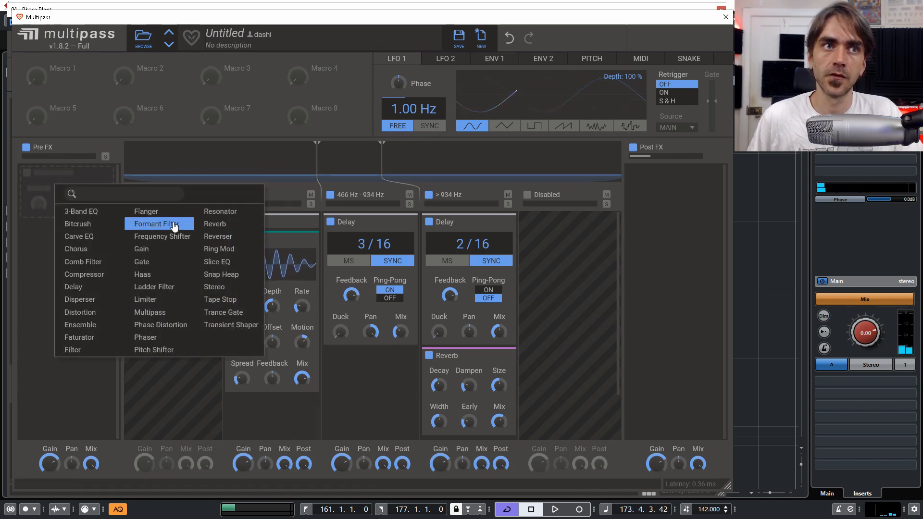
pyautogui.click(73, 350)
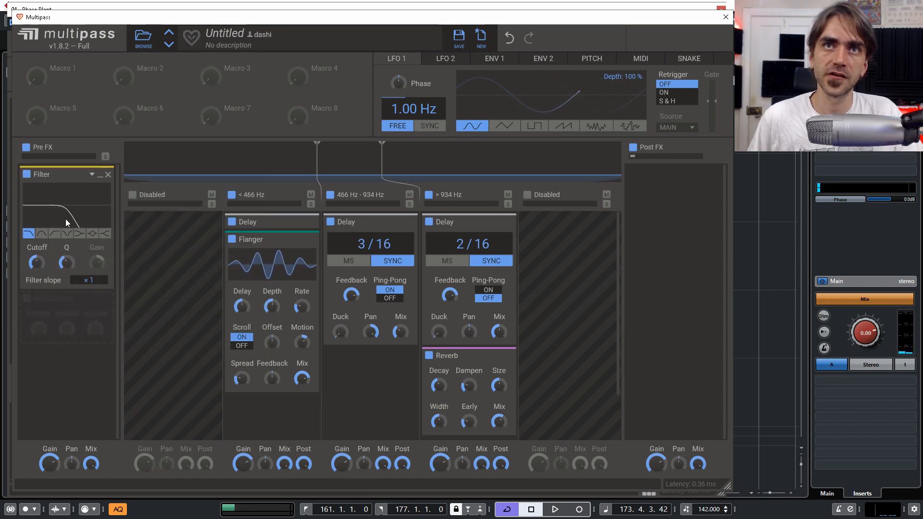
pyautogui.click(54, 233)
pyautogui.moveTo(35, 264); pyautogui.dragTo(35, 267)
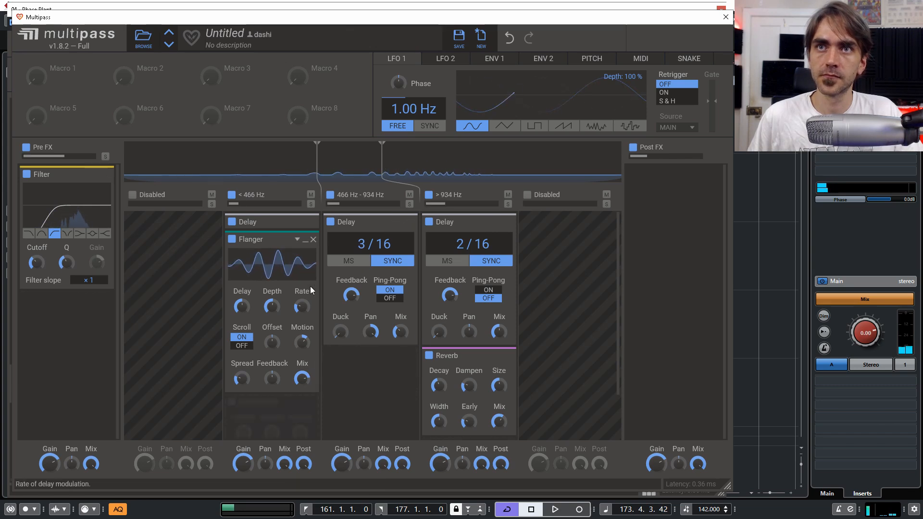
pyautogui.click(305, 239)
pyautogui.click(305, 222)
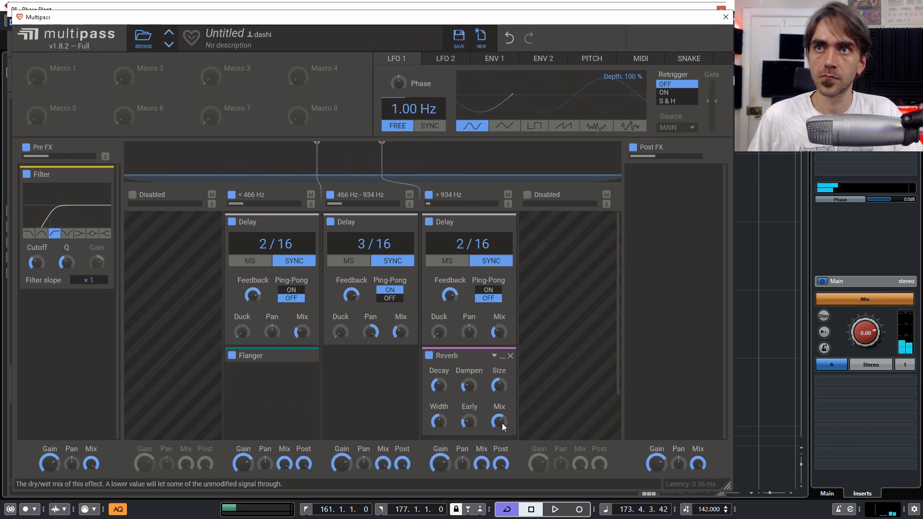
# Step: Add a Comb Filter below the middle band's Delay and assign LFO 1 to its frequency
pyautogui.click(360, 370)
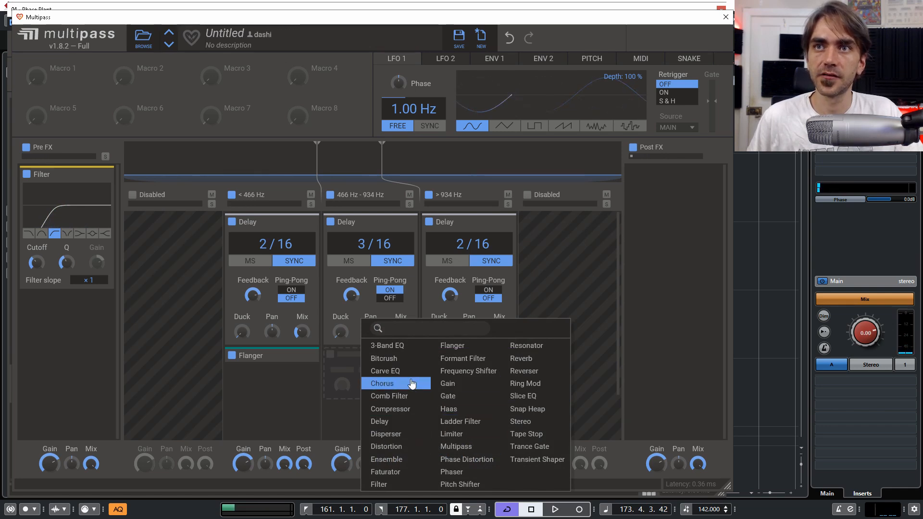
pyautogui.click(405, 396)
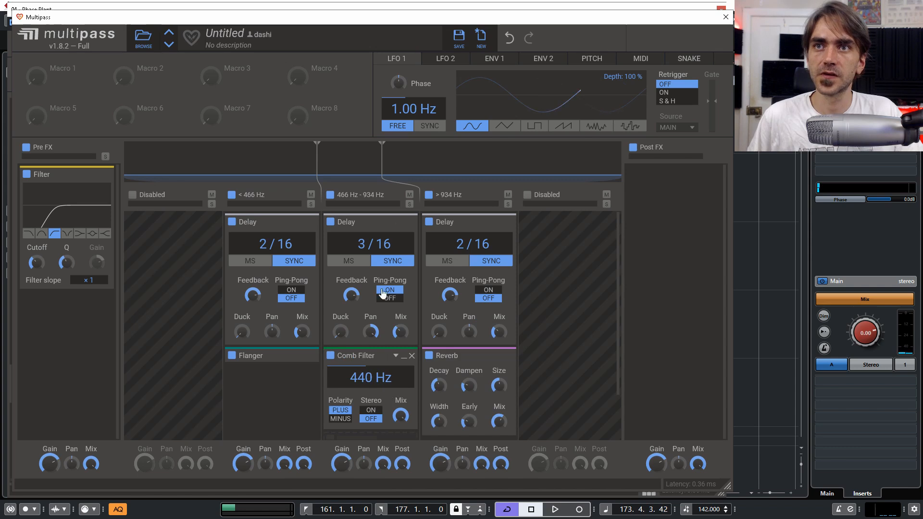
pyautogui.click(463, 114)
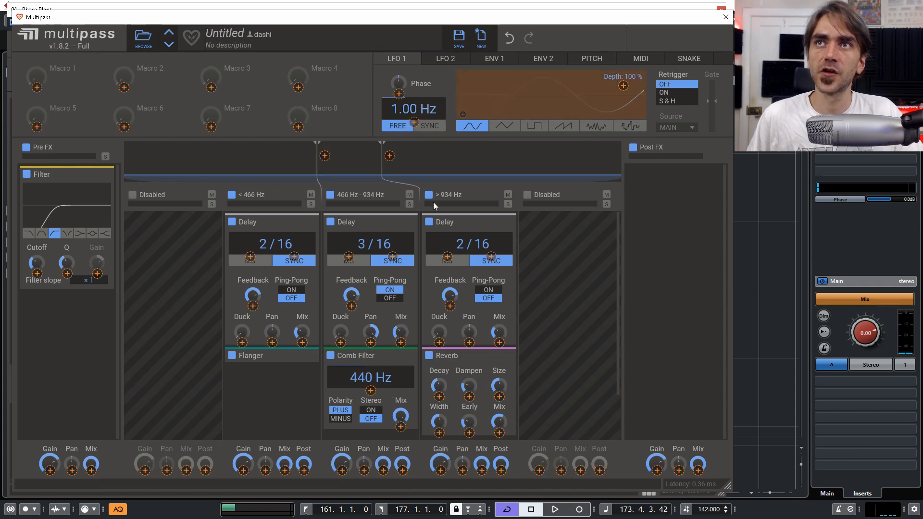
pyautogui.click(375, 391)
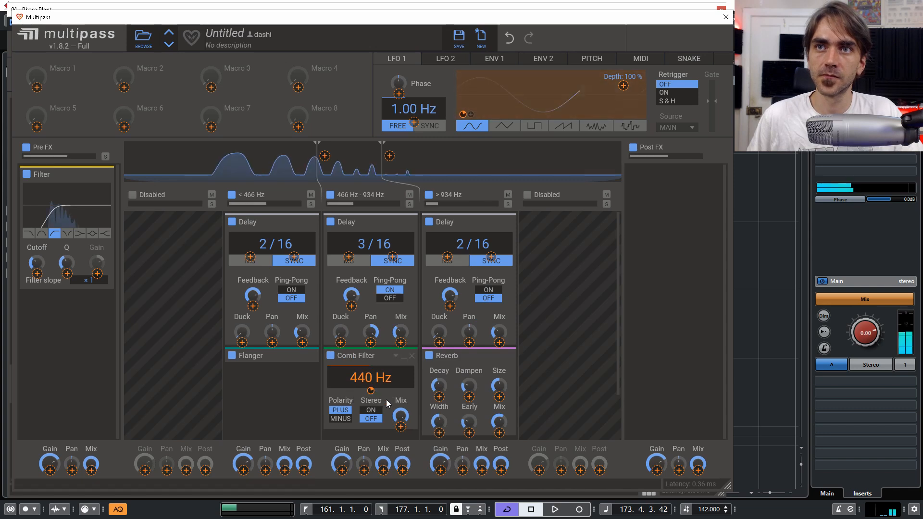
# Step: Lower the Comb Filter's frequency to 260 Hz with Stereo on, slow LFO 1 to about 0.57 Hz, and close the Multipass editor
pyautogui.click(367, 378)
pyautogui.moveTo(364, 379); pyautogui.dragTo(362, 378)
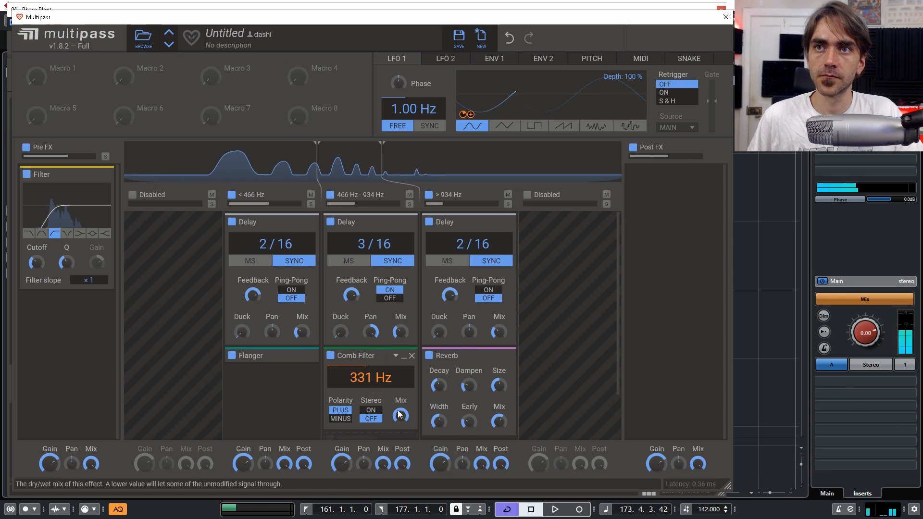
pyautogui.click(370, 410)
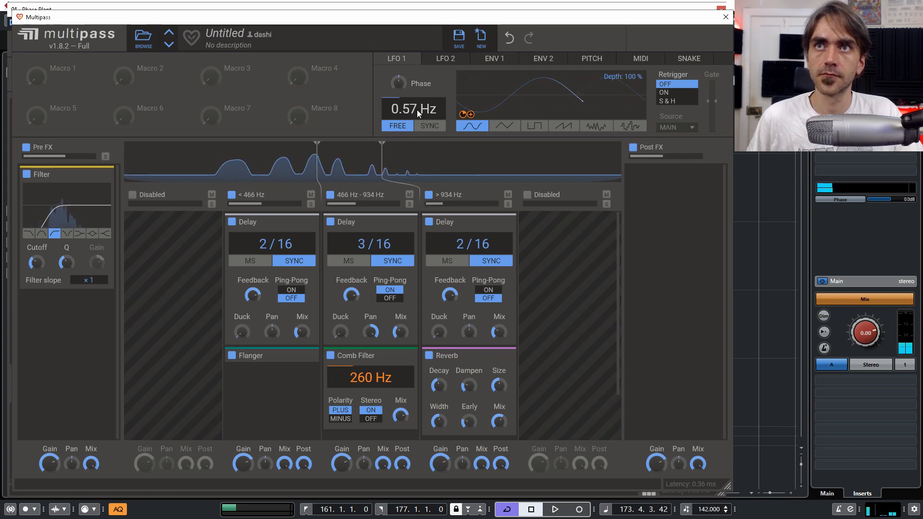
pyautogui.click(729, 20)
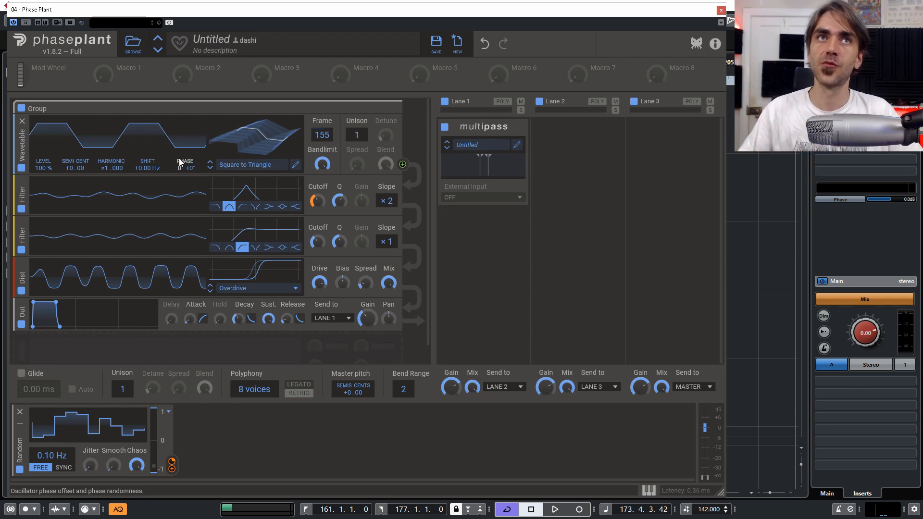
# Step: Try adding a second Multipass effect to Lane 2 and remove it
pyautogui.click(571, 140)
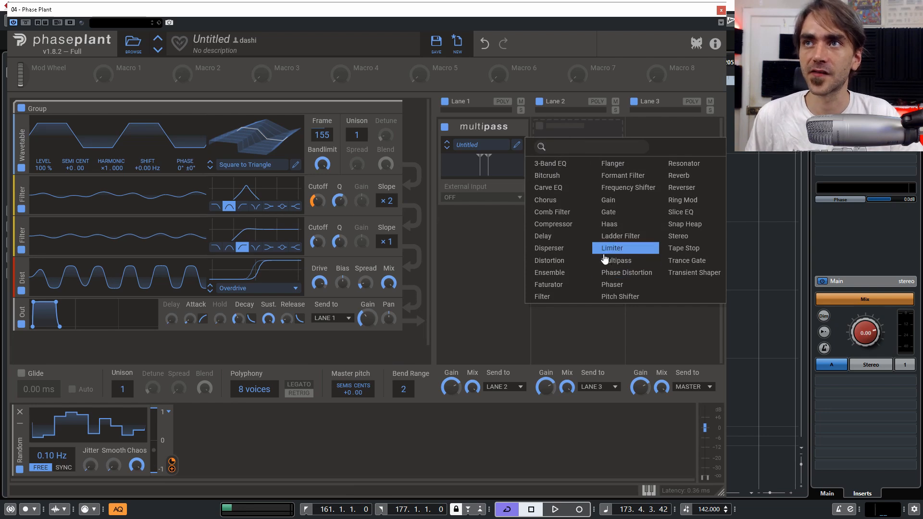
pyautogui.click(621, 264)
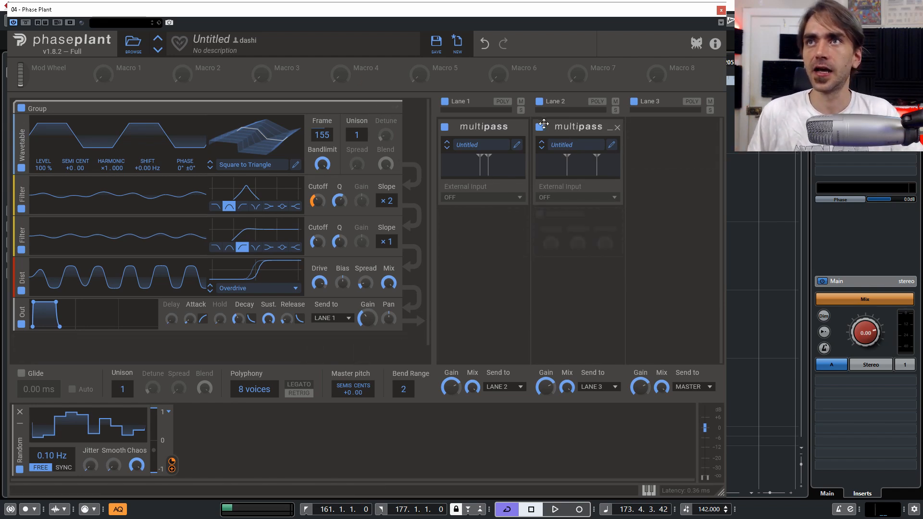
pyautogui.click(617, 128)
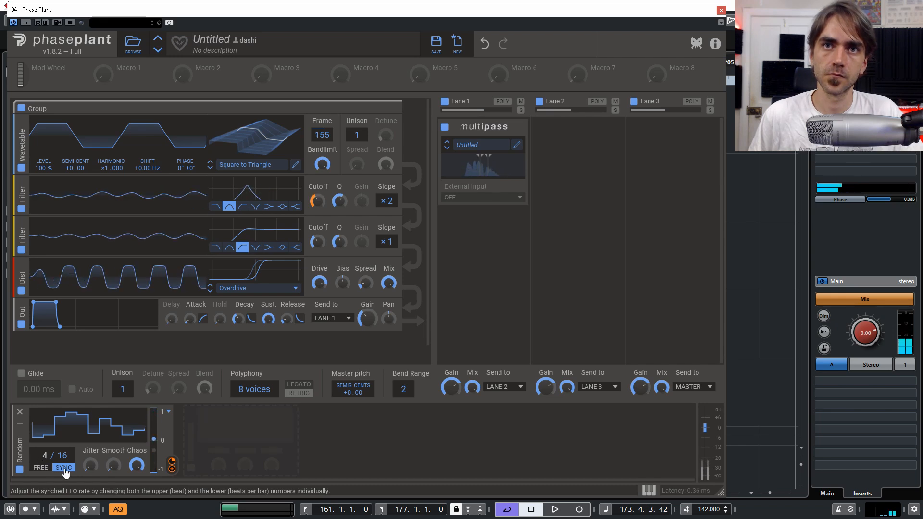
# Step: Sync the Random modulator at 4/16 with slight smoothing, collapse the generator group, and close the Phase Plant window
pyautogui.moveTo(114, 472); pyautogui.dragTo(114, 469)
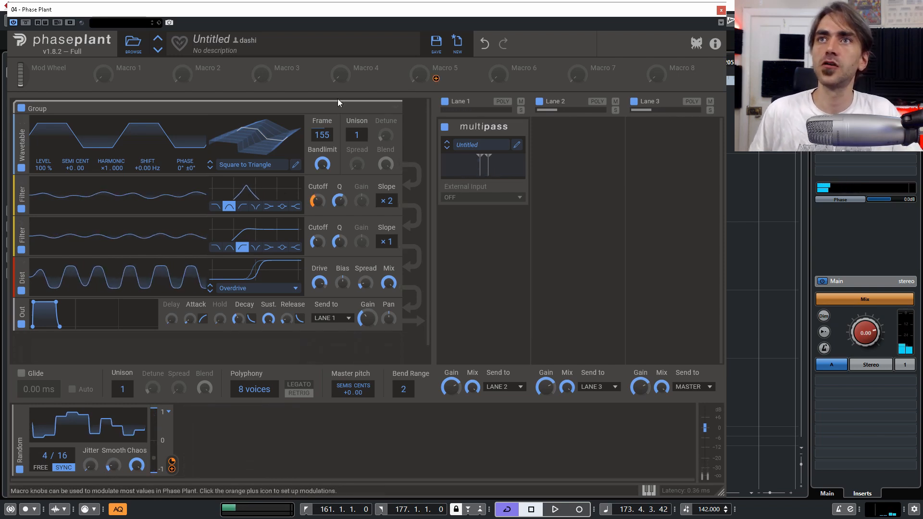
pyautogui.click(388, 108)
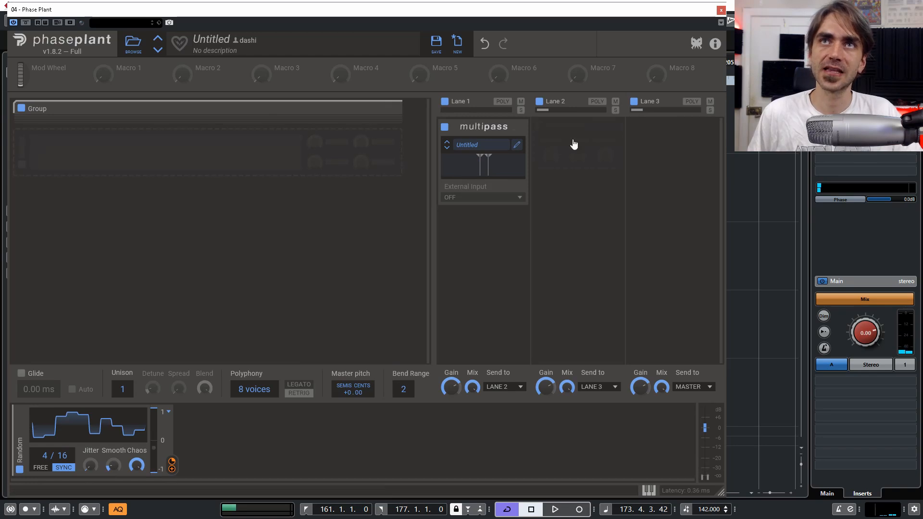
pyautogui.click(721, 9)
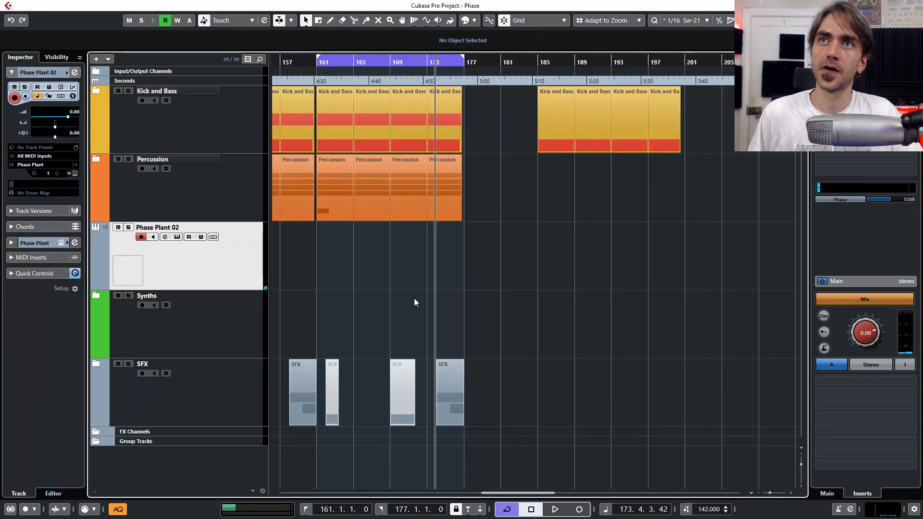
# Step: Create a MIDI part on the Phase Plant 02 track spanning bars 161 to 165 and open it for note editing
pyautogui.doubleClick(319, 257)
pyautogui.moveTo(459, 287); pyautogui.dragTo(352, 287)
pyautogui.doubleClick(323, 260)
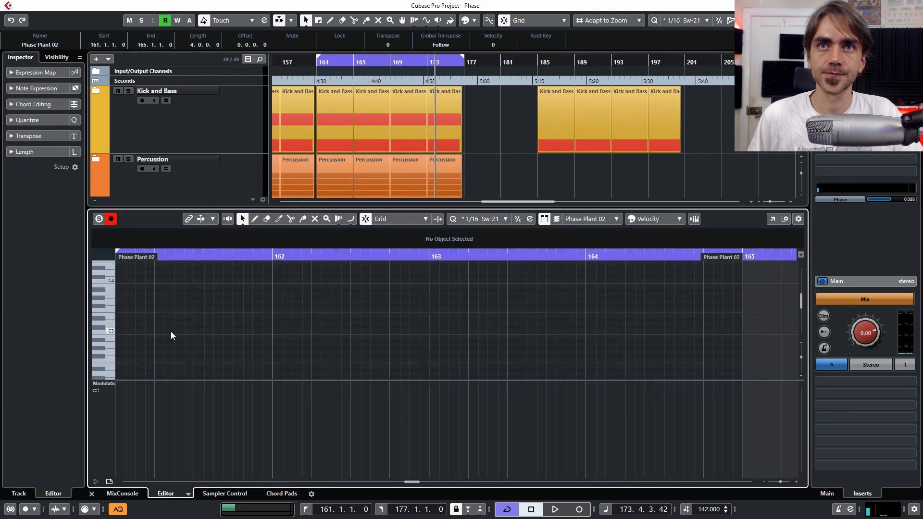
# Step: Enter a C1 note lasting the part's full four bars and repeat the part up to bar 177
pyautogui.scroll(-4, 154, 316)
pyautogui.doubleClick(123, 339)
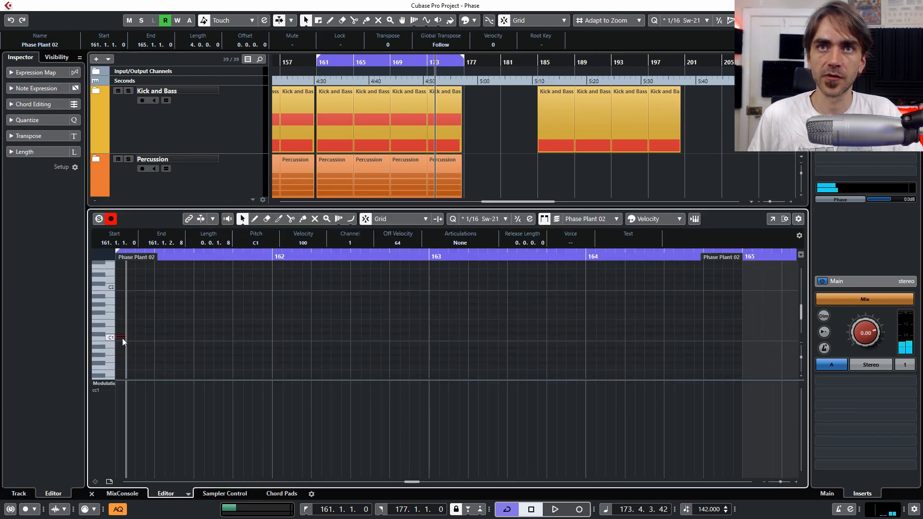
pyautogui.moveTo(124, 338); pyautogui.dragTo(739, 343)
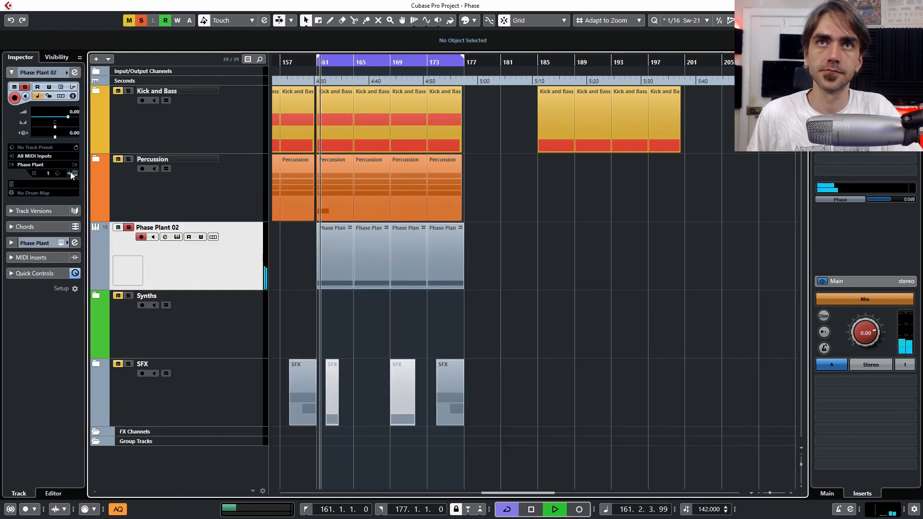
# Step: Open the Phase Plant instrument window and add a Trance Gate ahead of the Multipass in Lane 1
pyautogui.click(72, 175)
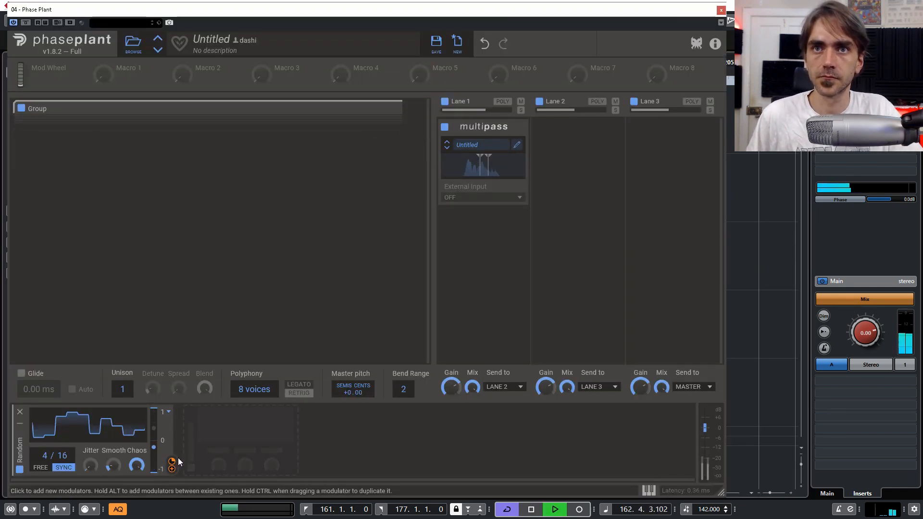
pyautogui.click(479, 226)
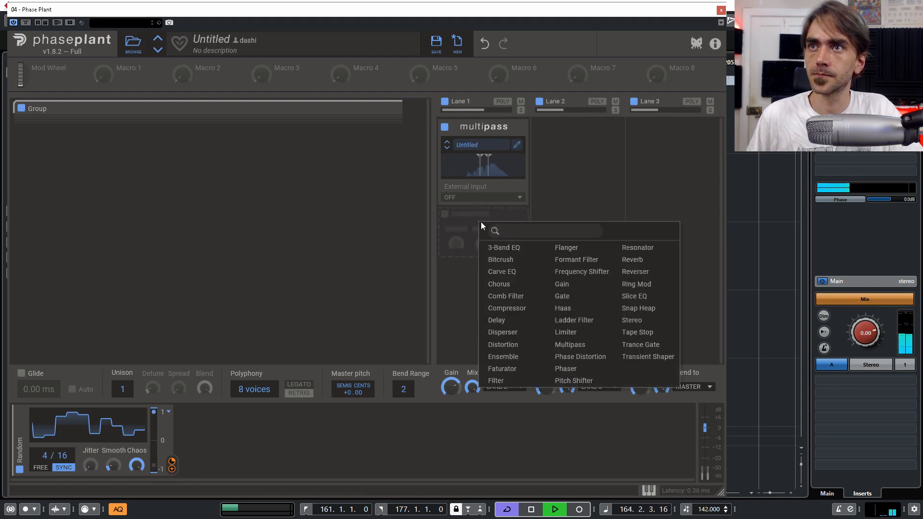
pyautogui.click(658, 354)
pyautogui.moveTo(468, 207); pyautogui.dragTo(471, 130)
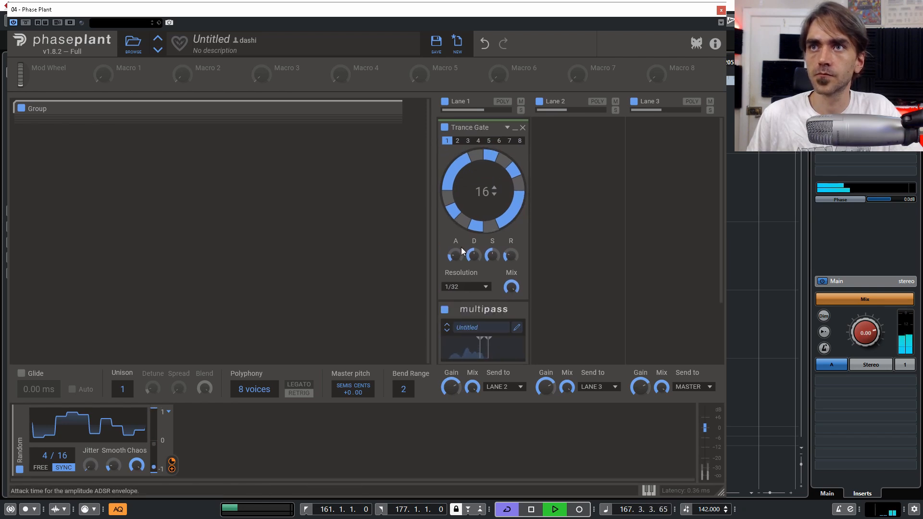
# Step: Set the Trance Gate's resolution to 1/16 and its sequence length to 6 steps
pyautogui.click(470, 288)
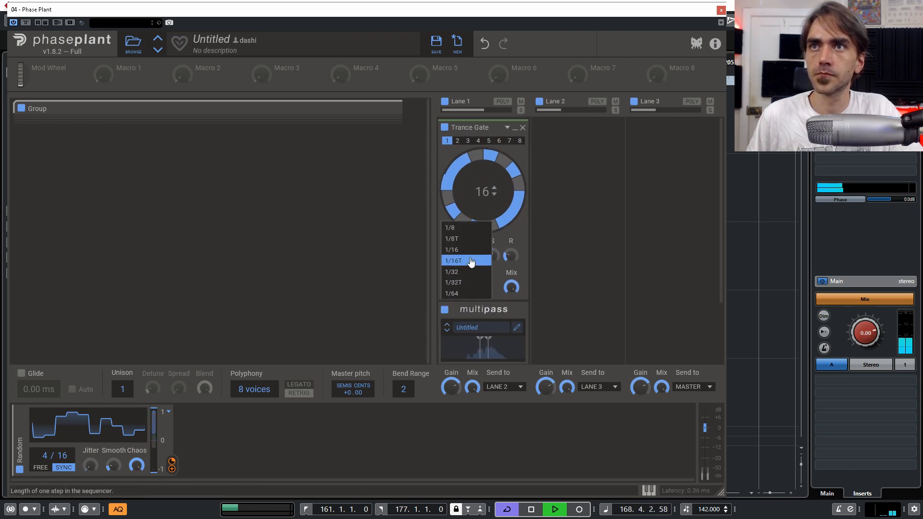
pyautogui.click(468, 250)
pyautogui.moveTo(481, 199); pyautogui.dragTo(481, 225)
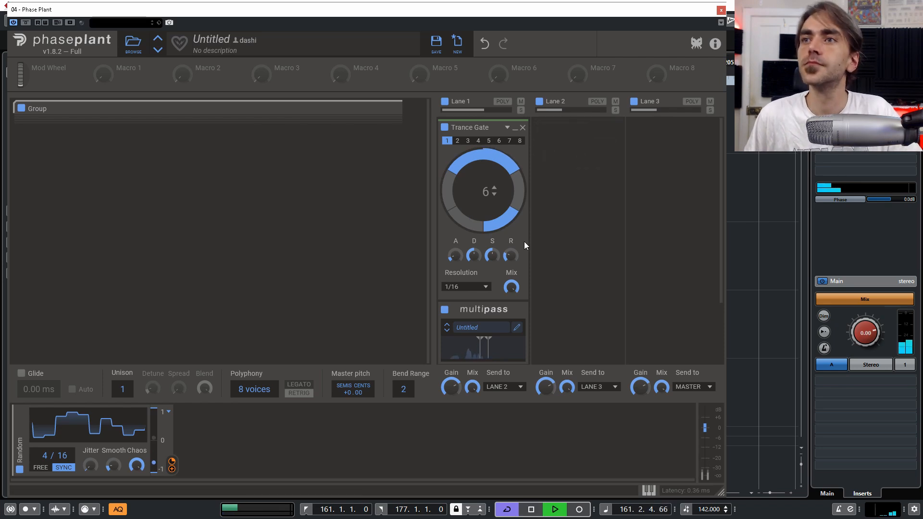
# Step: Adjust Lane 1's output gain and move the Phase Plant window clear of the track inspector
pyautogui.moveTo(451, 387); pyautogui.dragTo(455, 390)
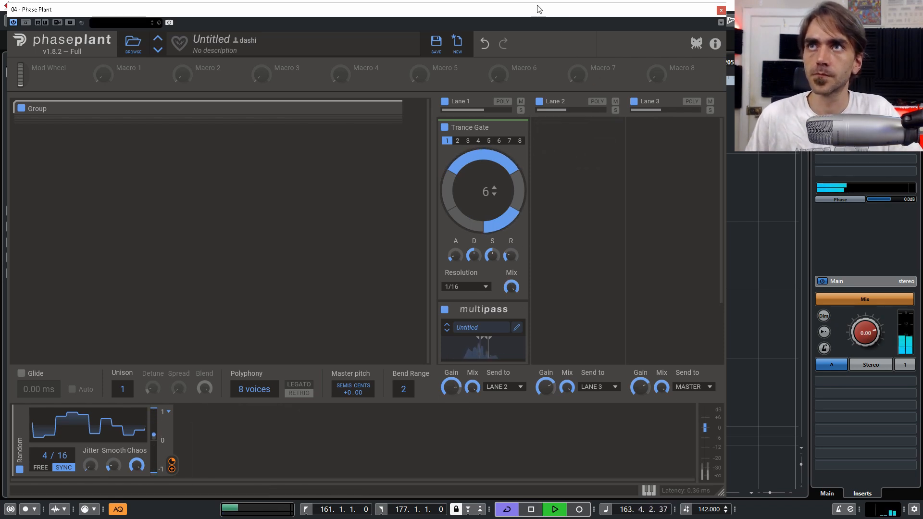
pyautogui.moveTo(532, 11); pyautogui.dragTo(570, 4)
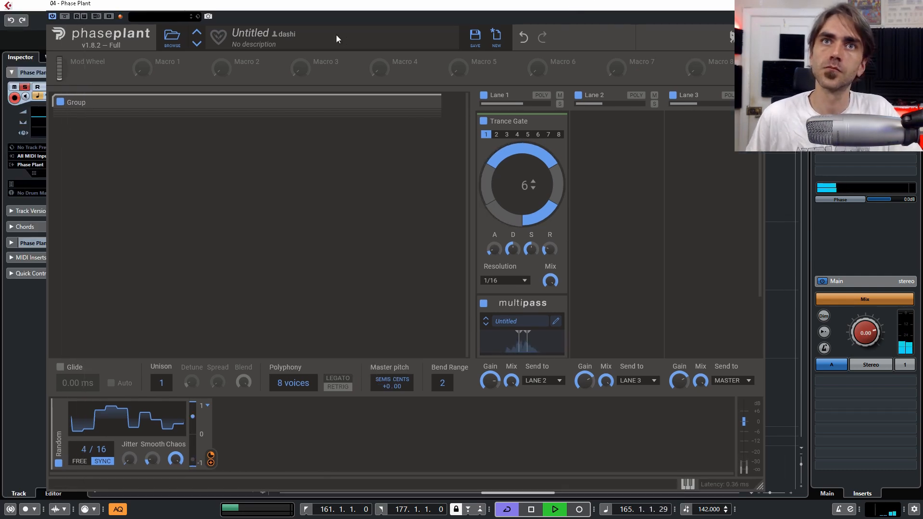
pyautogui.moveTo(152, 8); pyautogui.dragTo(183, 15)
pyautogui.moveTo(521, 388); pyautogui.dragTo(521, 387)
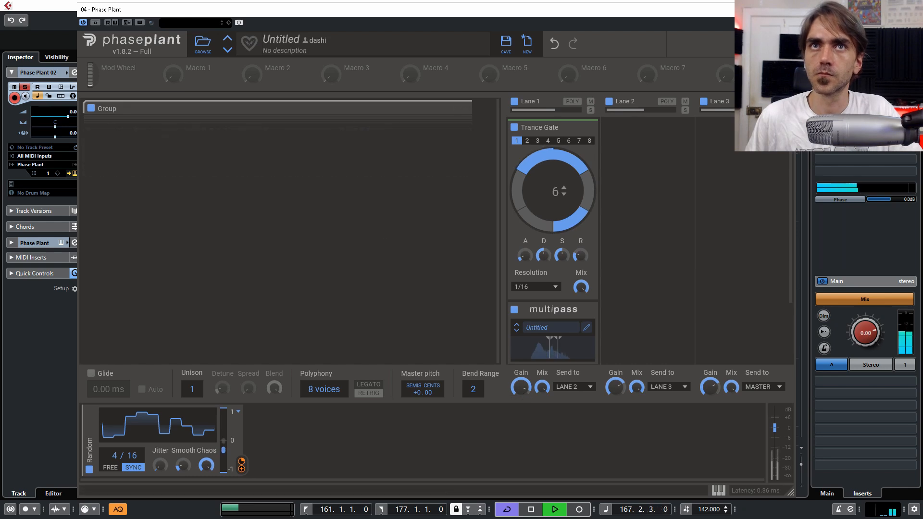
# Step: Modulate the wavetable's phase with the Distortion output at about 8% and set Lane 1's gain to +1.26 dB
pyautogui.click(459, 112)
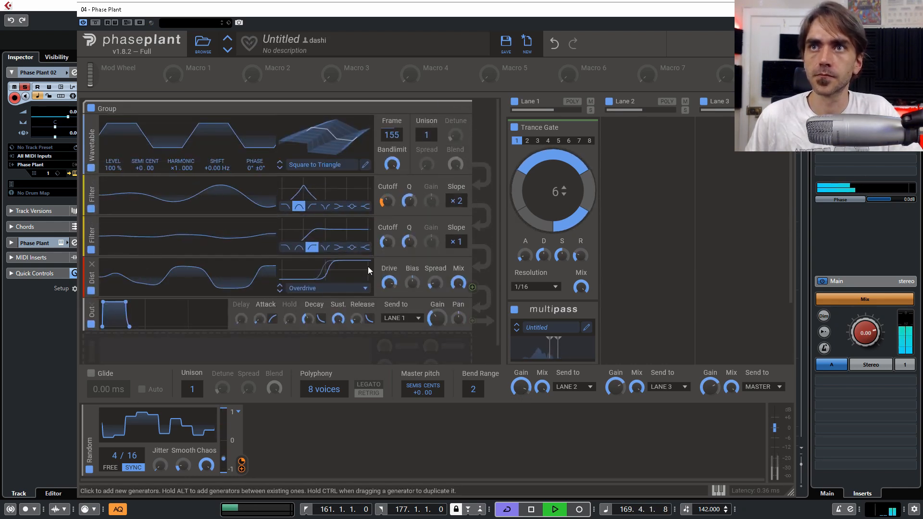
pyautogui.moveTo(474, 287); pyautogui.dragTo(253, 174)
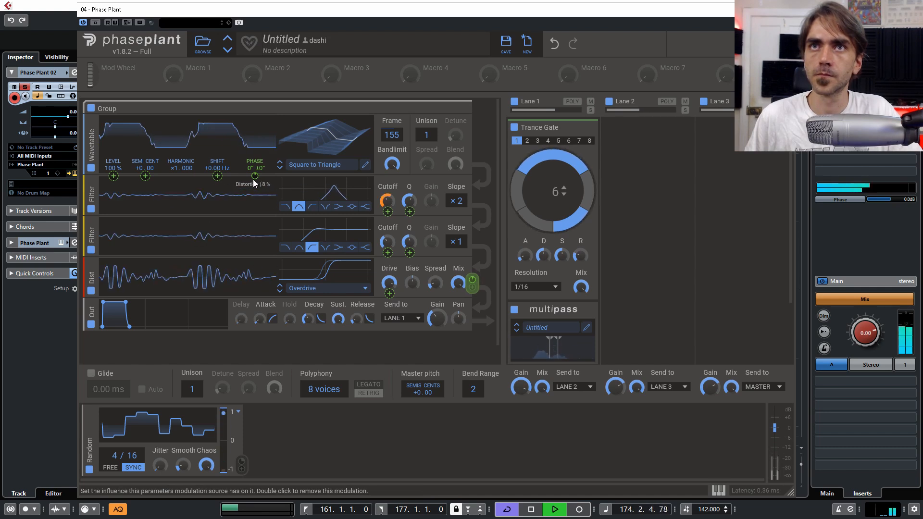
pyautogui.moveTo(522, 387)
pyautogui.mouseDown()
pyautogui.moveTo(522, 399)
pyautogui.moveTo(523, 392)
pyautogui.mouseUp()
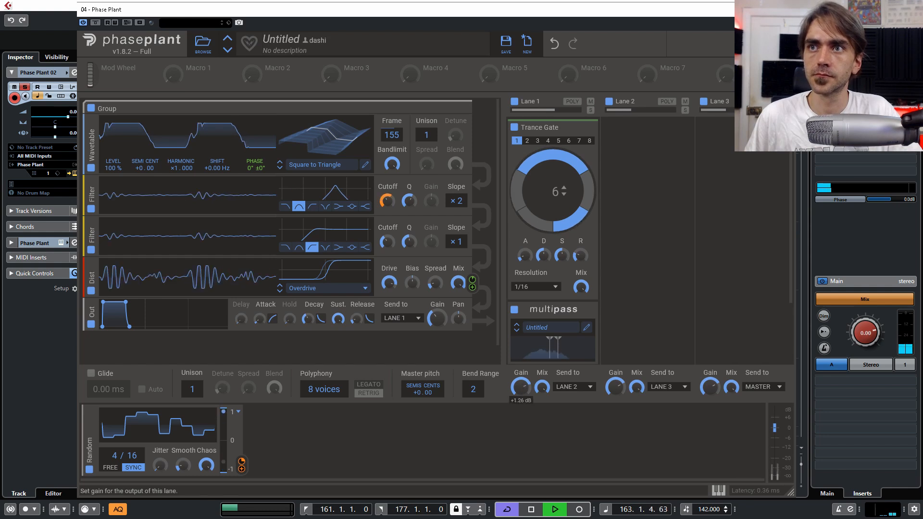
pyautogui.click(464, 109)
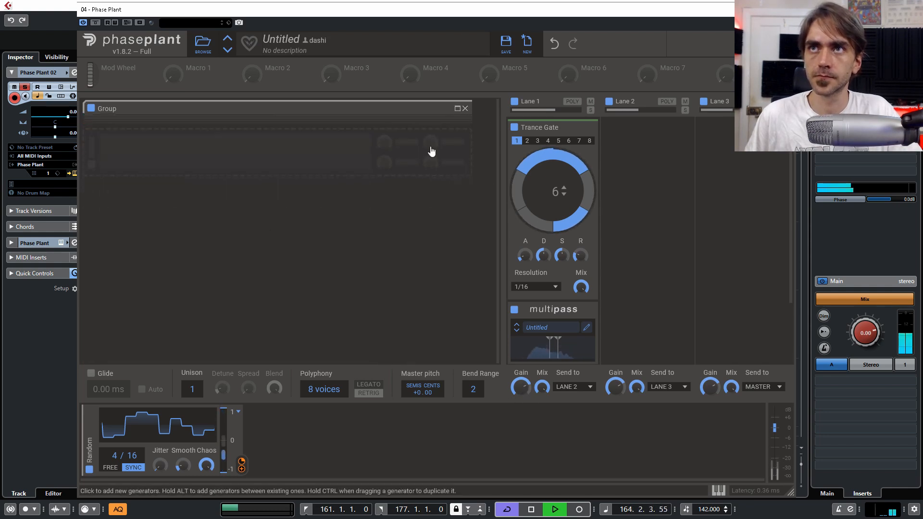
pyautogui.click(165, 163)
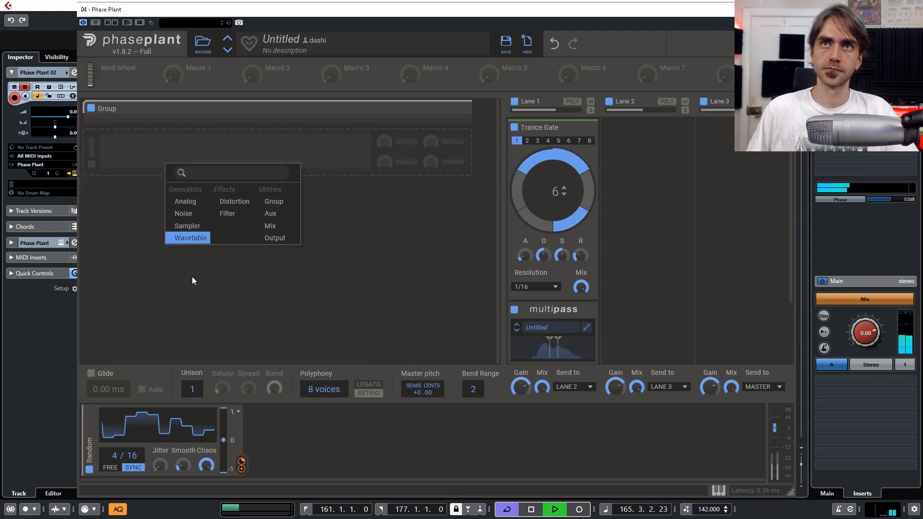
pyautogui.click(187, 226)
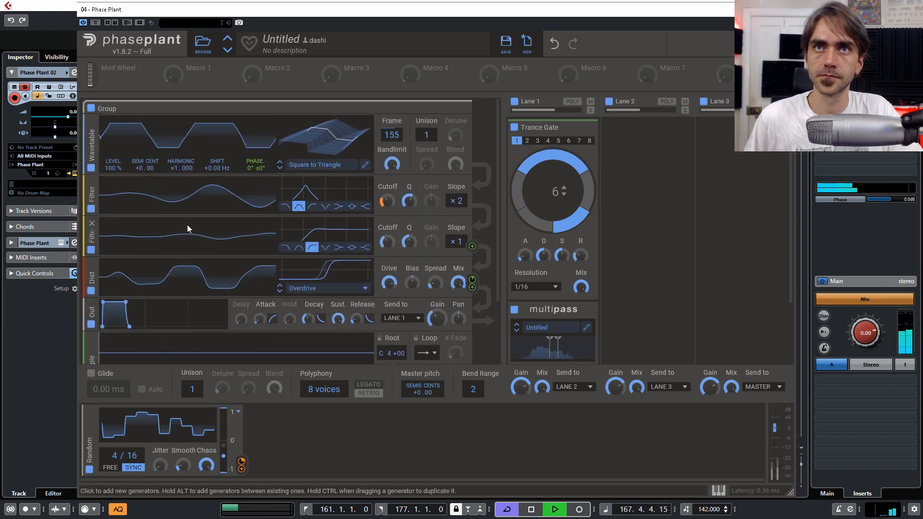
pyautogui.scroll(-3, 318, 214)
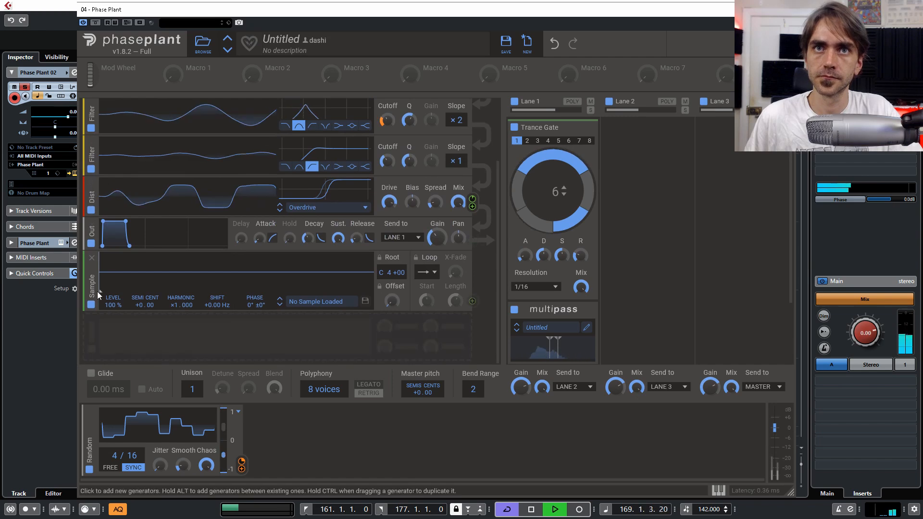
pyautogui.click(91, 259)
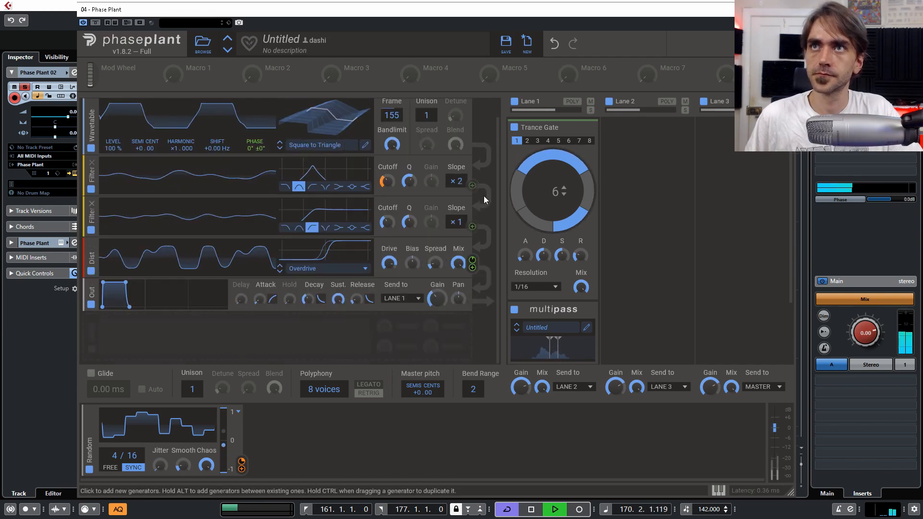
pyautogui.scroll(2, 478, 202)
pyautogui.click(458, 109)
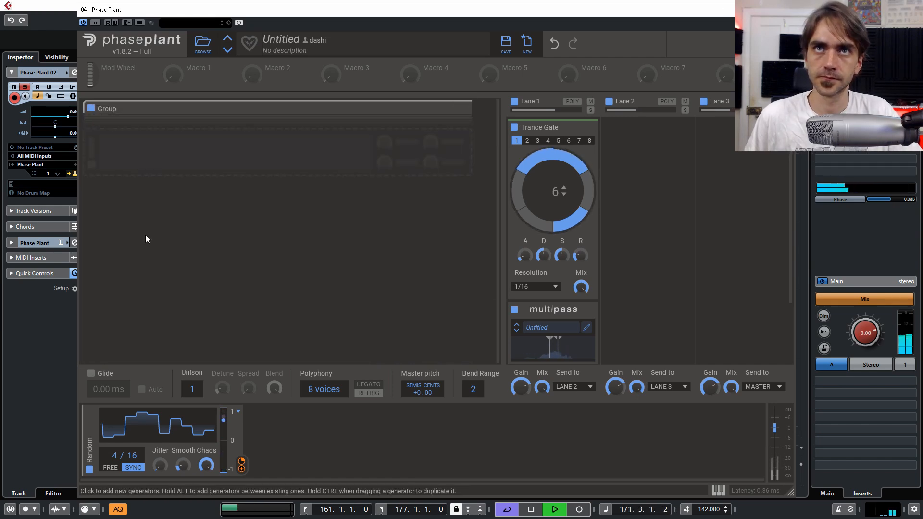
pyautogui.press('space')
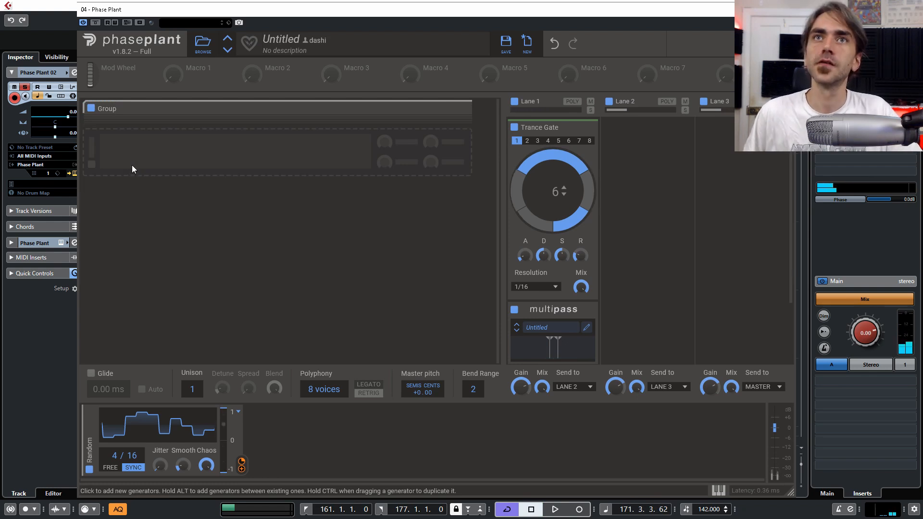
pyautogui.click(133, 169)
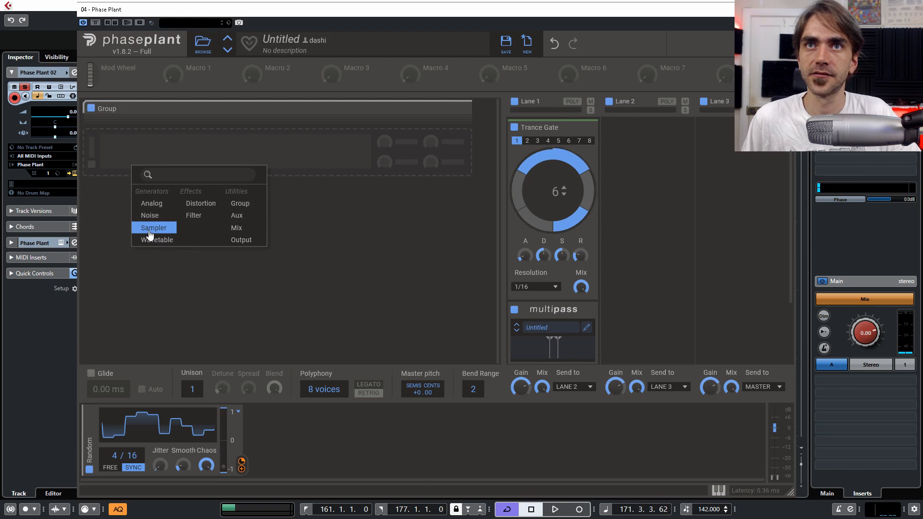
pyautogui.click(153, 203)
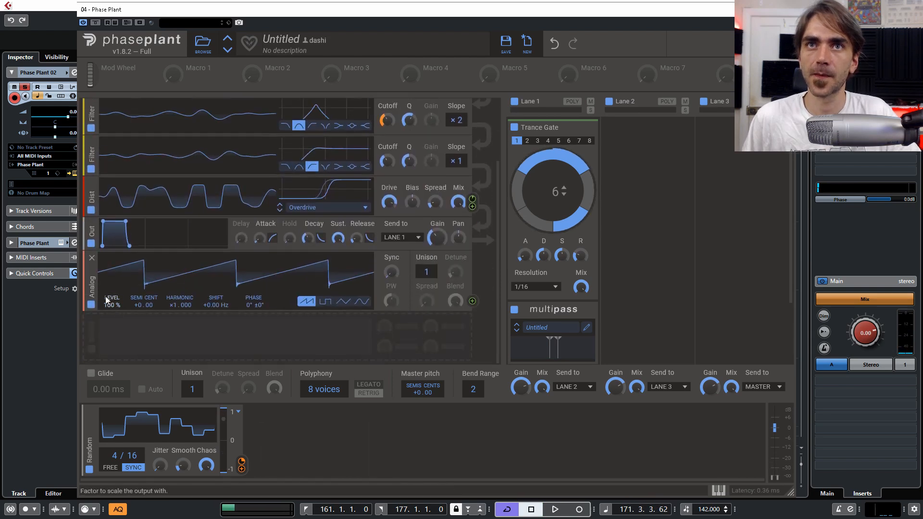
pyautogui.click(91, 258)
pyautogui.scroll(1, 385, 190)
# Step: Collapse the first generator group and add a second group containing a sawtooth Analog oscillator and an Output module
pyautogui.click(461, 109)
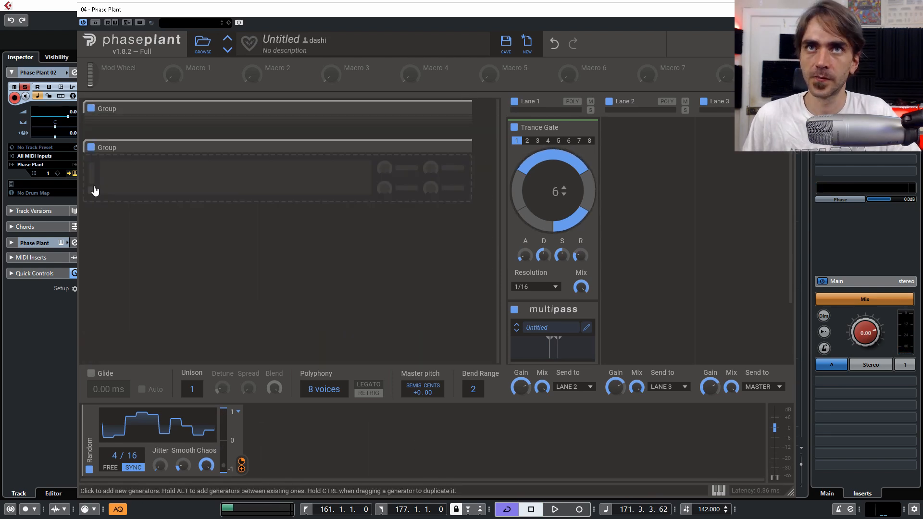
pyautogui.click(94, 191)
pyautogui.click(118, 228)
pyautogui.click(124, 252)
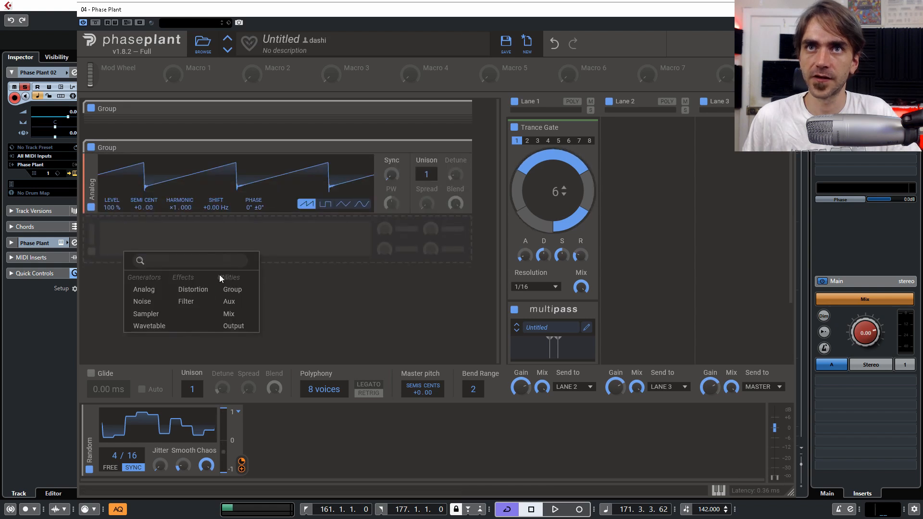
pyautogui.click(234, 326)
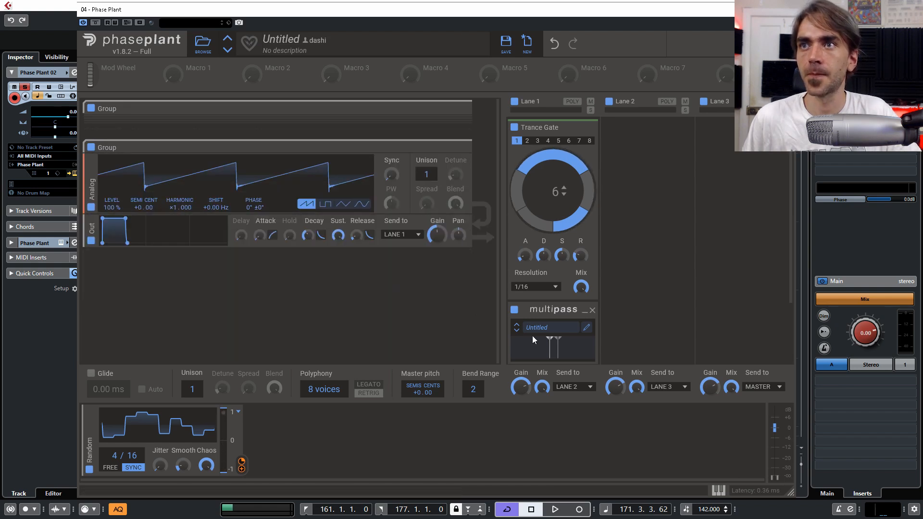
# Step: Route Lane 1 directly to Lane 3, keep Lane 2 sending to Lane 3, and send the Analog group's output to Lane 2
pyautogui.click(575, 388)
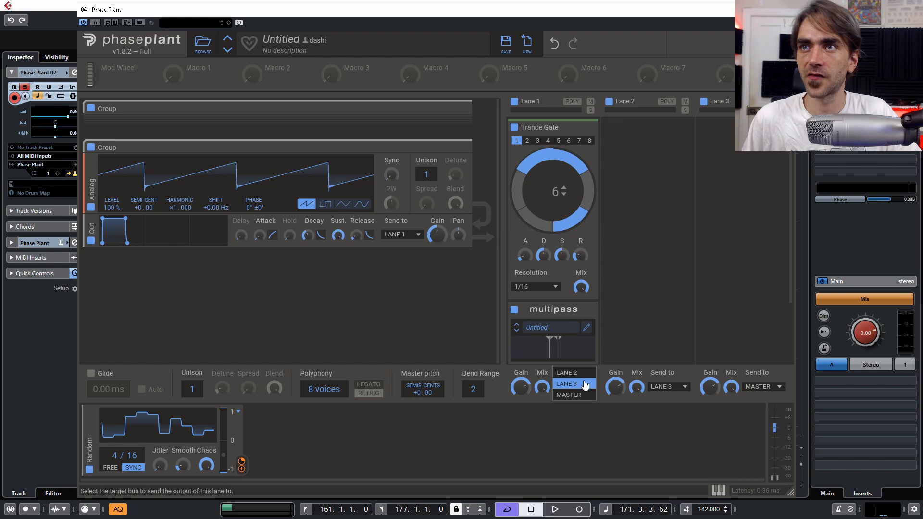
pyautogui.click(572, 394)
pyautogui.click(676, 387)
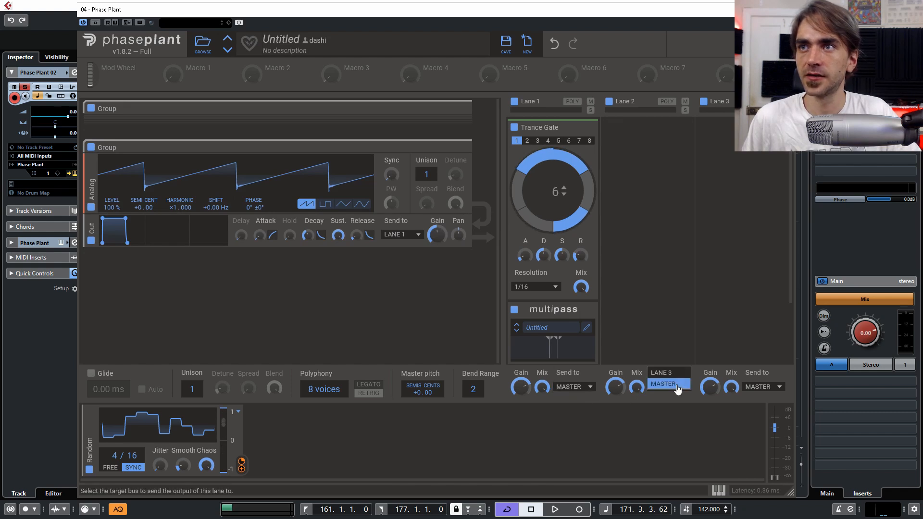
pyautogui.click(668, 391)
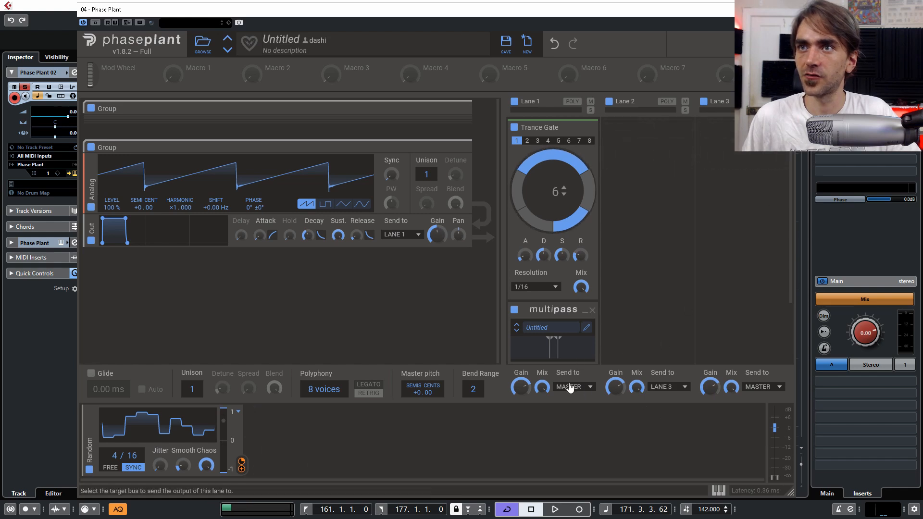
pyautogui.click(574, 391)
pyautogui.click(579, 384)
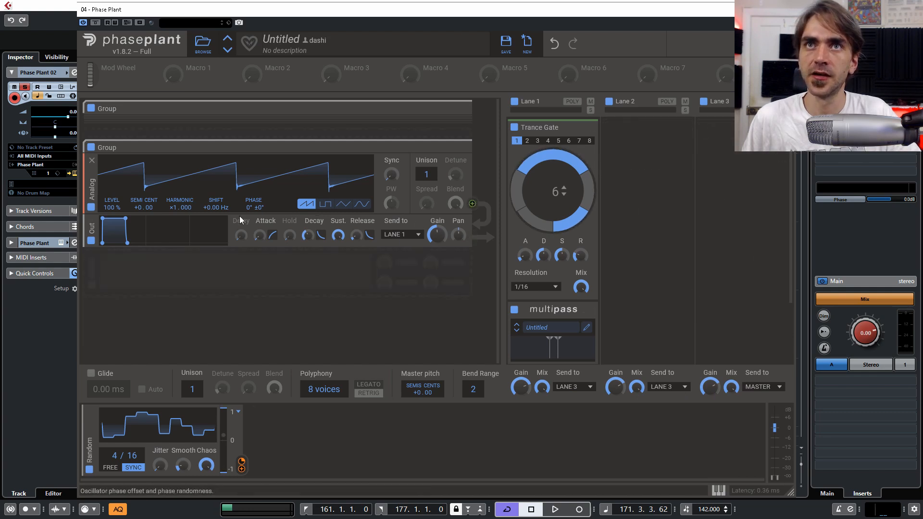
pyautogui.click(402, 234)
pyautogui.click(396, 243)
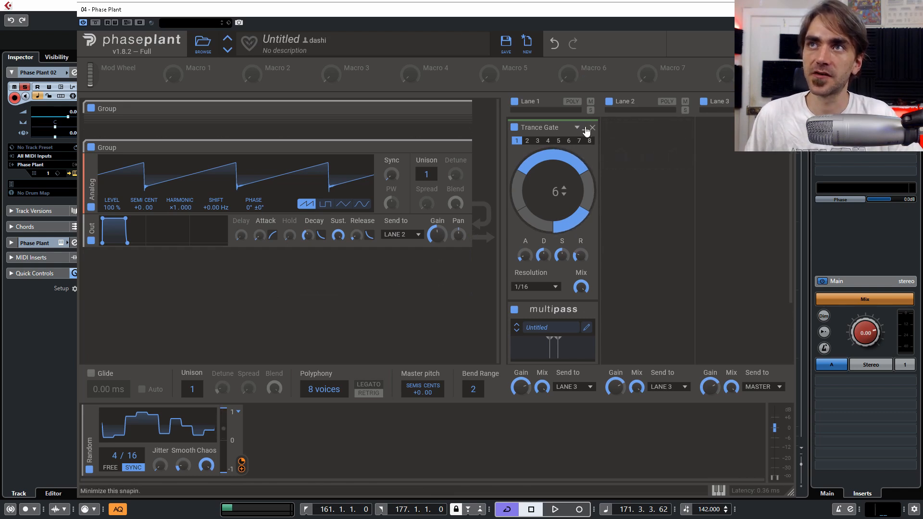
# Step: Minimize the Trance Gate, then add a band-pass Filter to Lane 2 with an adjusted cutoff and about -14.4 dB lane gain
pyautogui.click(585, 128)
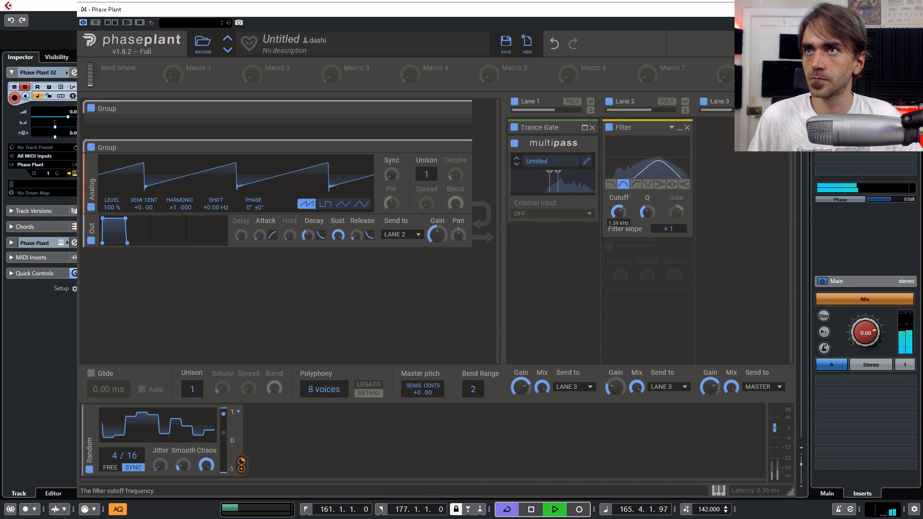
pyautogui.moveTo(619, 212)
pyautogui.mouseDown()
pyautogui.moveTo(619, 186)
pyautogui.moveTo(619, 226)
pyautogui.moveTo(619, 208)
pyautogui.moveTo(619, 218)
pyautogui.mouseUp()
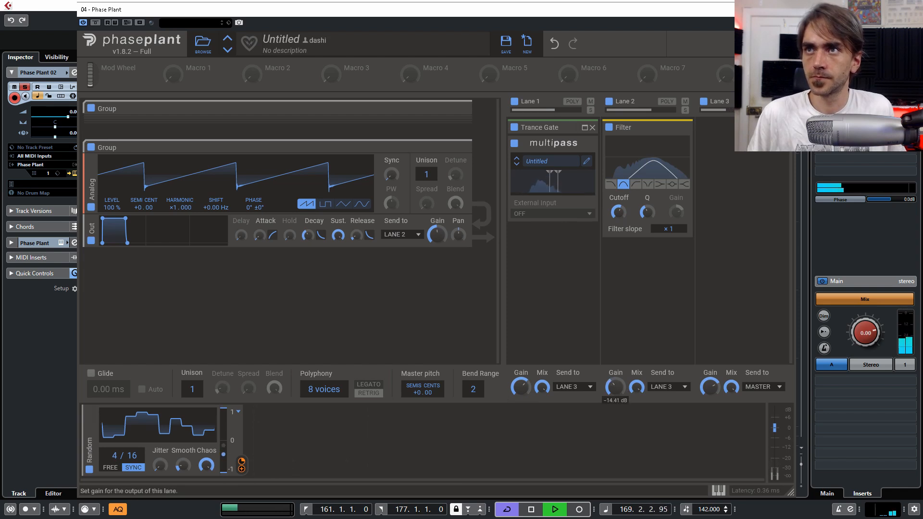
# Step: Duplicate the Random modulator and assign the copy to the Lane 2 Filter's cutoff at about 10%
pyautogui.moveTo(85, 451); pyautogui.dragTo(260, 448)
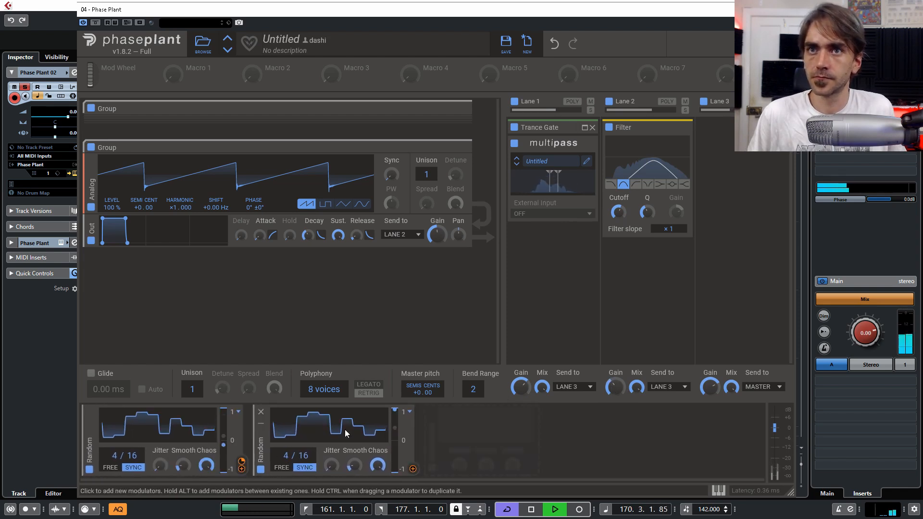
pyautogui.click(412, 469)
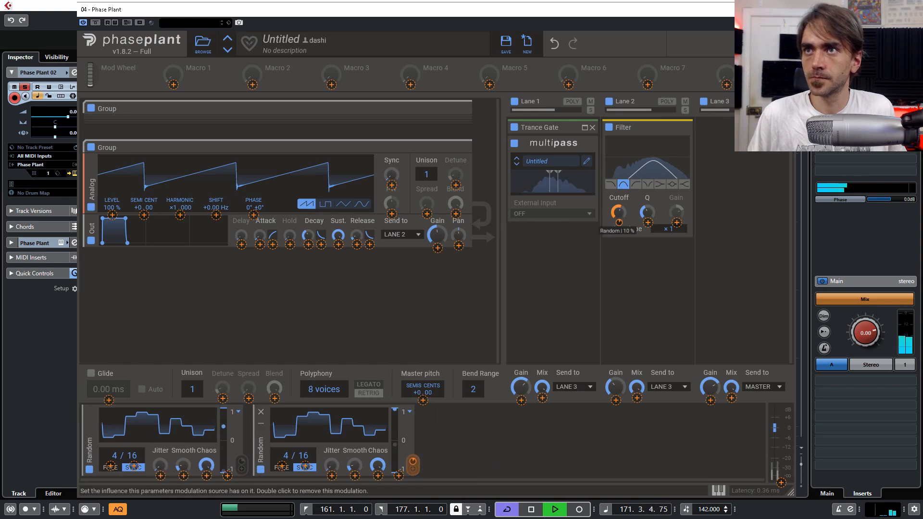
# Step: Deepen the Random modulation of the Lane 2 Filter's cutoff, using a higher Q, ×2 filter slope and 2/16 Random rate
pyautogui.moveTo(618, 223); pyautogui.dragTo(621, 215)
pyautogui.moveTo(617, 222); pyautogui.dragTo(617, 236)
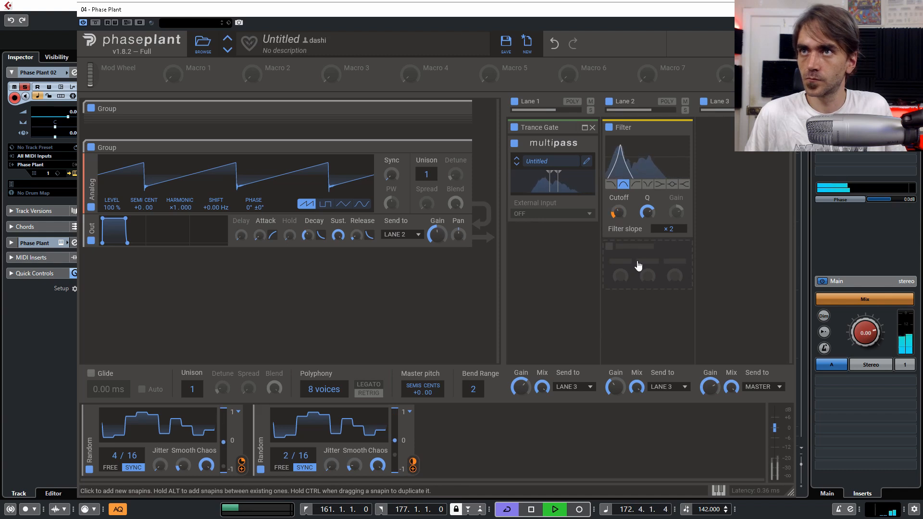
# Step: Copy the Lane 1 Trance Gate below the Lane 2 Filter, alter the active steps of its six-step pattern, and restart playback
pyautogui.moveTo(536, 126); pyautogui.dragTo(631, 249)
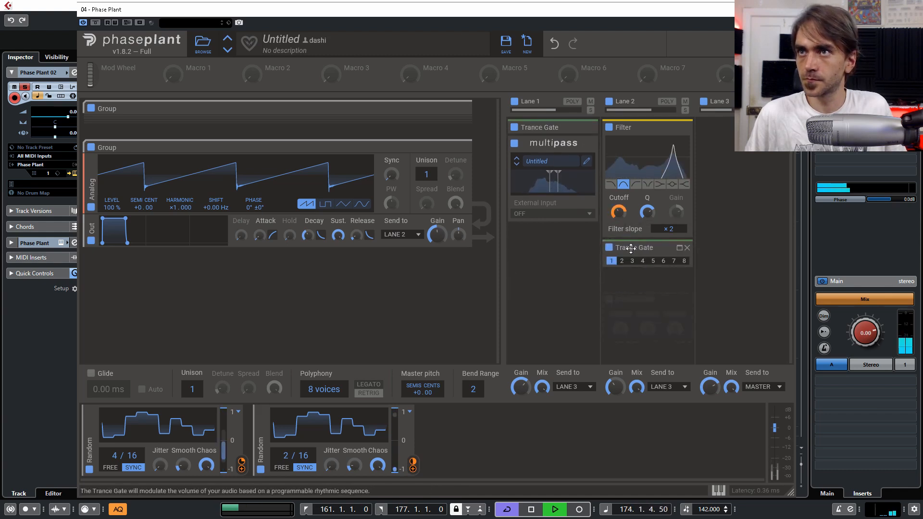
pyautogui.click(680, 248)
pyautogui.click(682, 311)
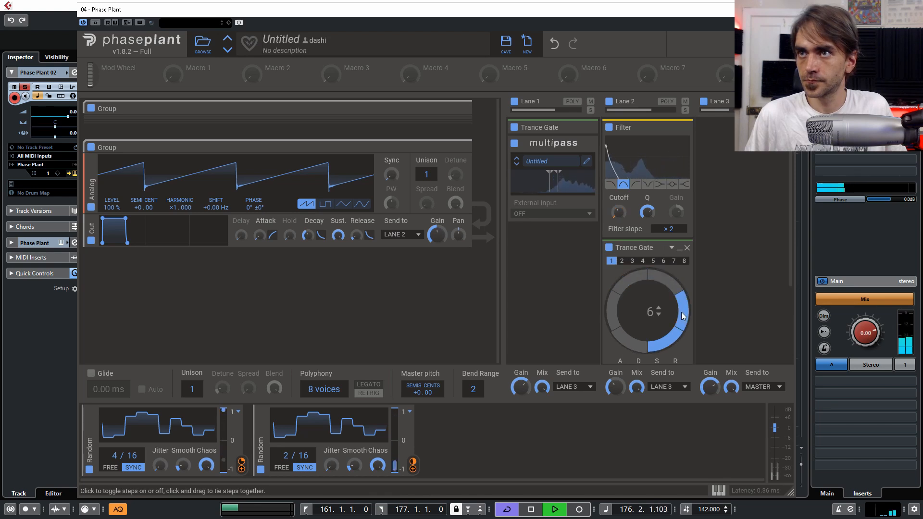
pyautogui.click(616, 318)
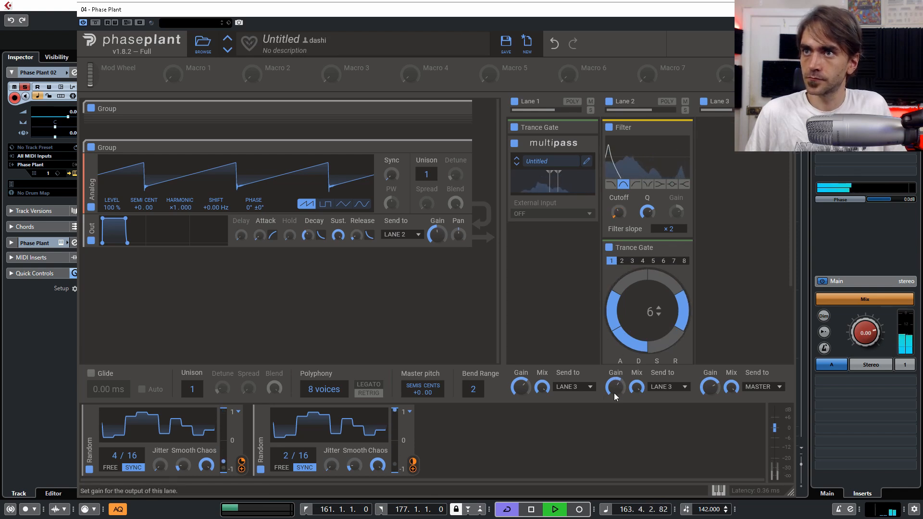
pyautogui.press('space')
pyautogui.press('space')
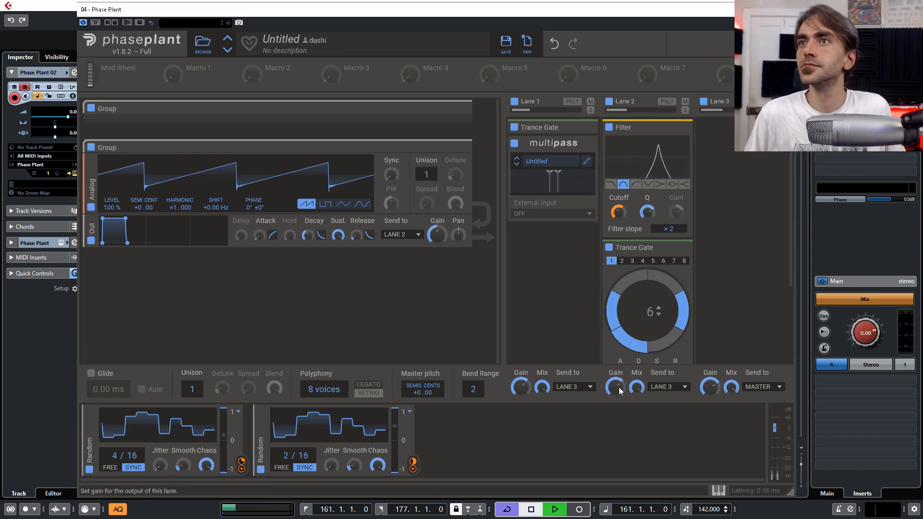
# Step: Minimize the Lane 2 Filter and Trance Gate, then add a high-pass Filter with cutoff about 264 Hz and a lowered Q
pyautogui.click(679, 128)
pyautogui.click(680, 144)
pyautogui.click(636, 174)
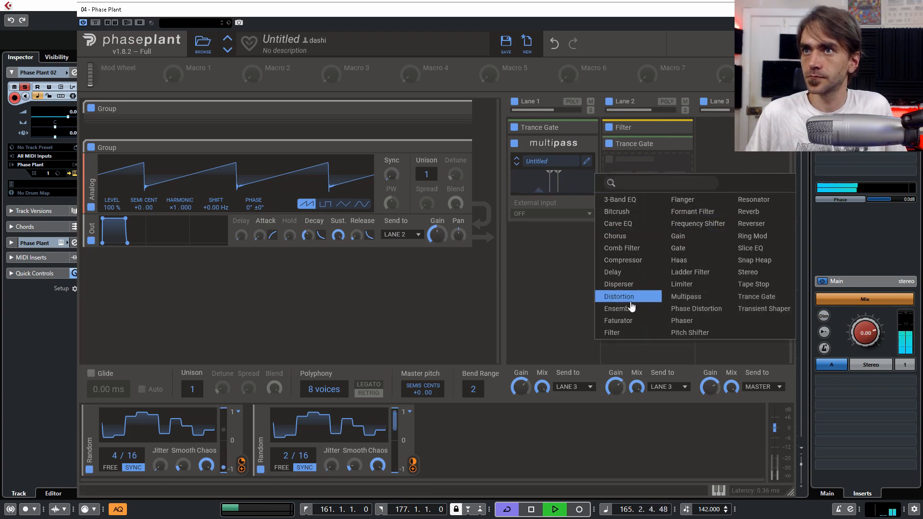
pyautogui.click(618, 333)
pyautogui.click(635, 217)
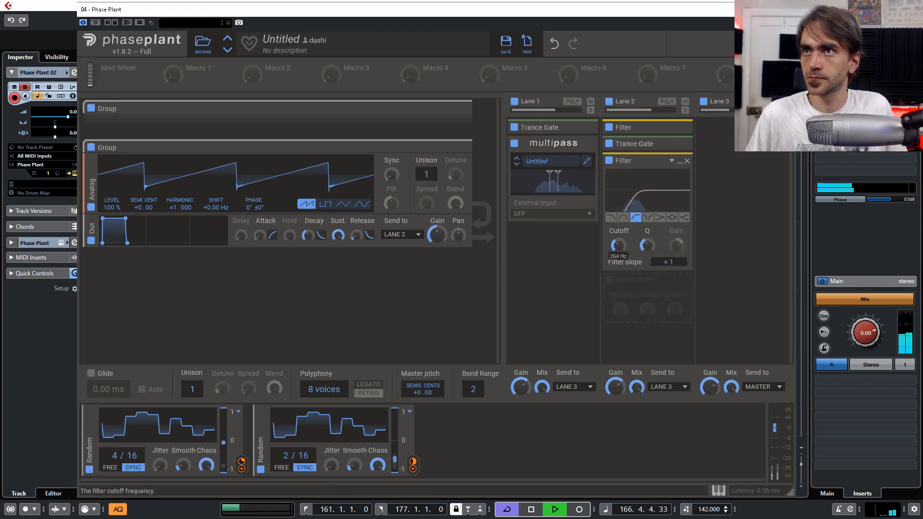
pyautogui.moveTo(647, 245); pyautogui.dragTo(647, 255)
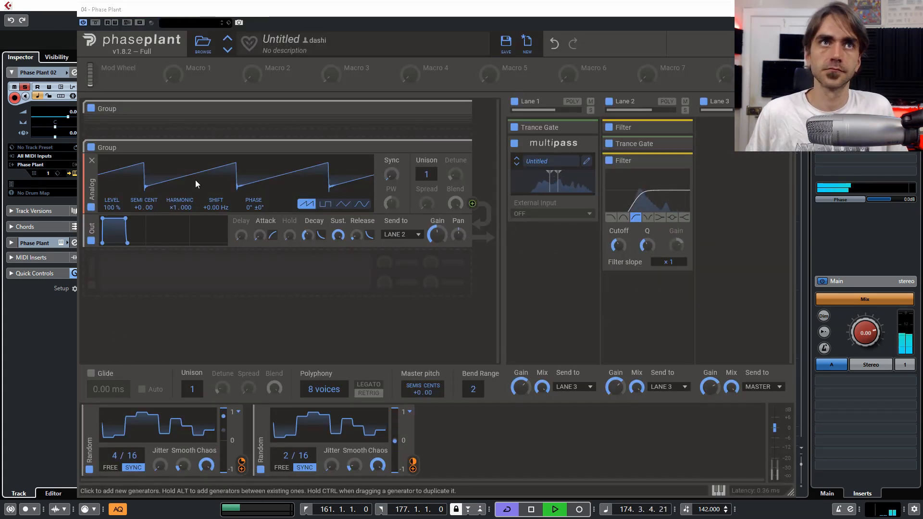
# Step: Reposition the plugin window, set polyphony to 1 voice with Retrig enabled, and restart playback
pyautogui.moveTo(298, 14); pyautogui.dragTo(226, 13)
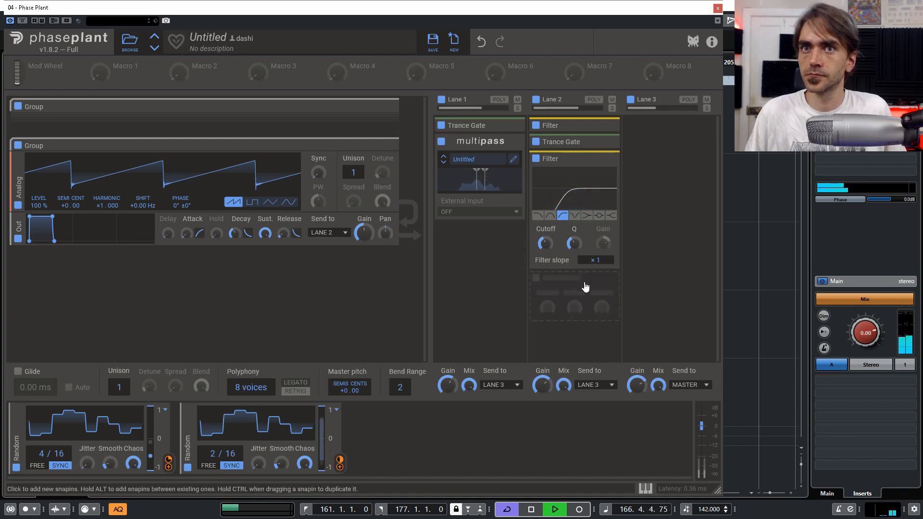
pyautogui.press('space')
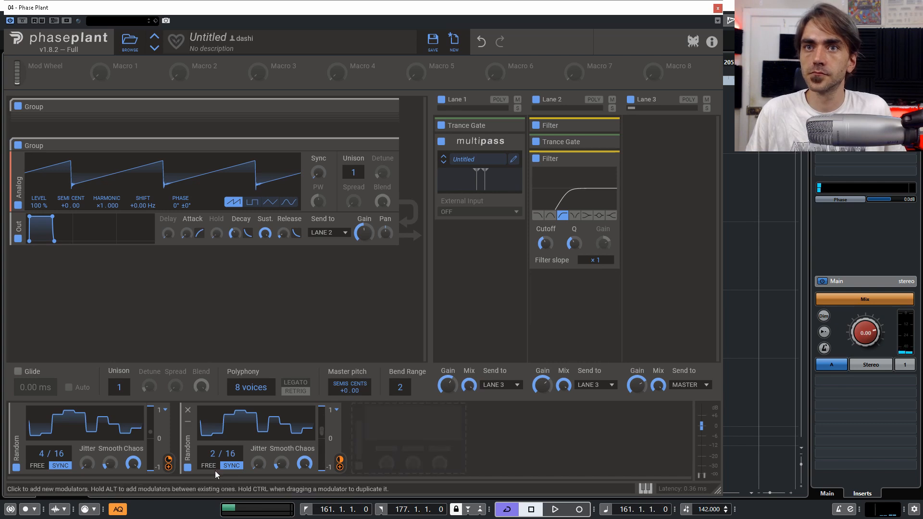
pyautogui.press('space')
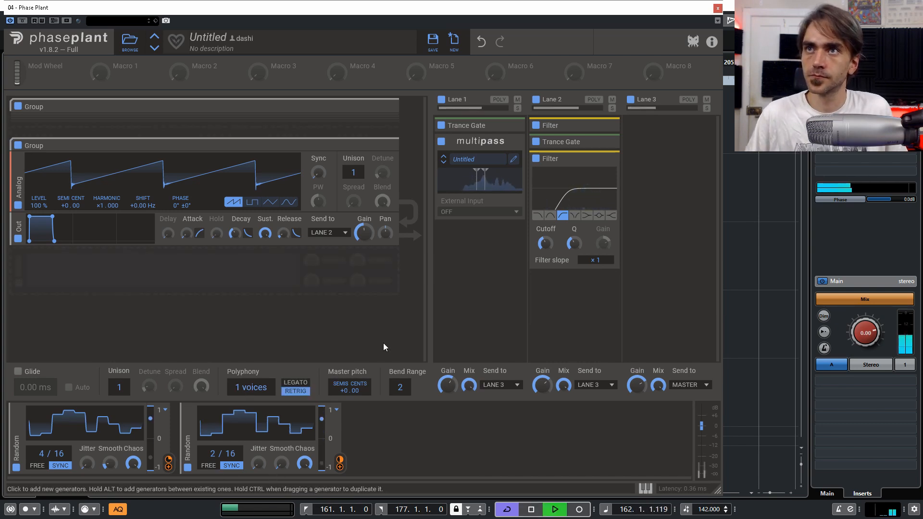
# Step: Add a Multipass to the end of Lane 2, solo the lane, and set its gain to about -0.48 dB
pyautogui.click(568, 299)
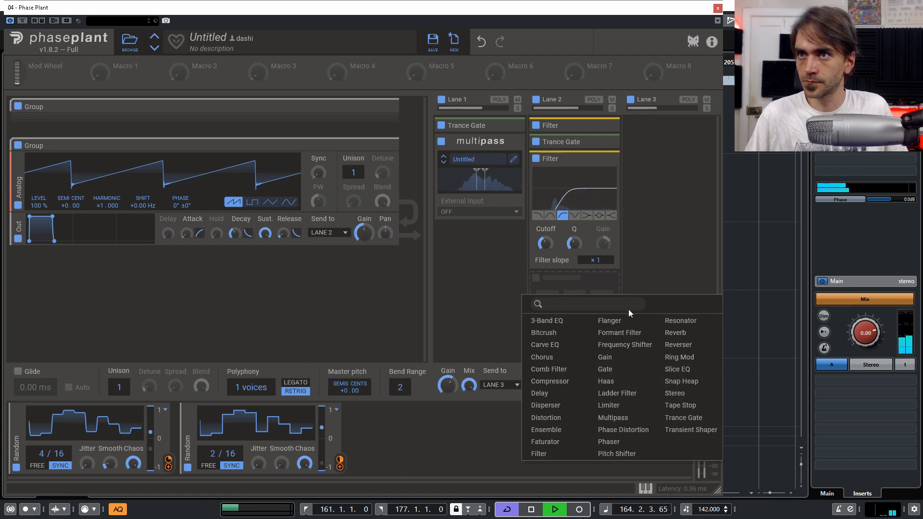
pyautogui.click(621, 423)
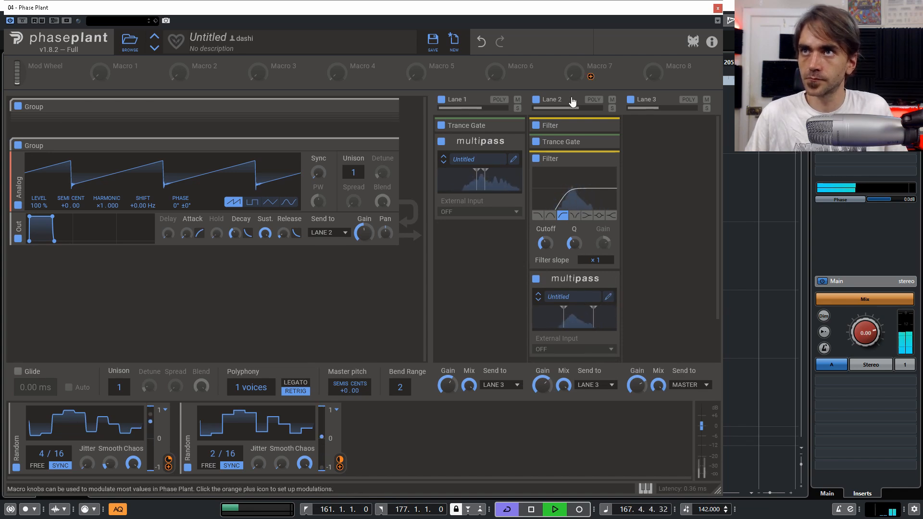
pyautogui.press('space')
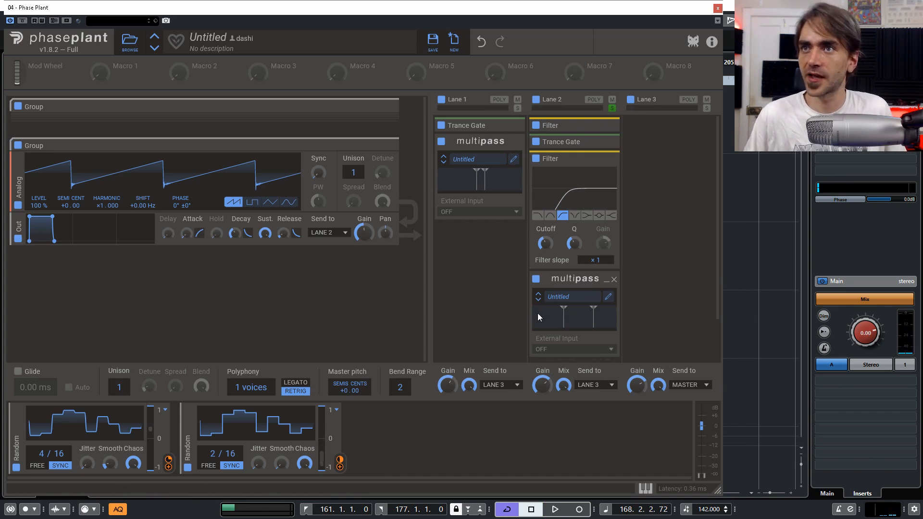
pyautogui.moveTo(543, 392); pyautogui.dragTo(544, 394)
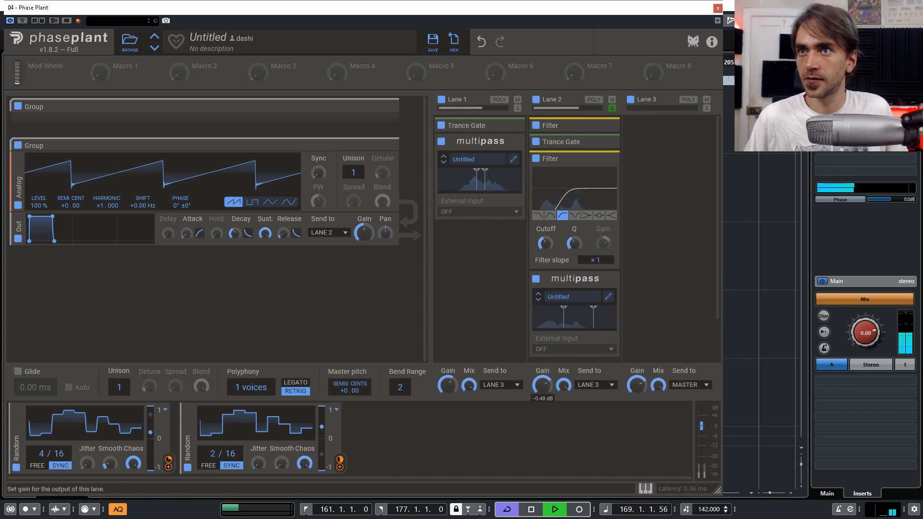
pyautogui.press('space')
# Step: Open the Lane 2 Multipass editor and enable Bands 1 and 5
pyautogui.click(609, 296)
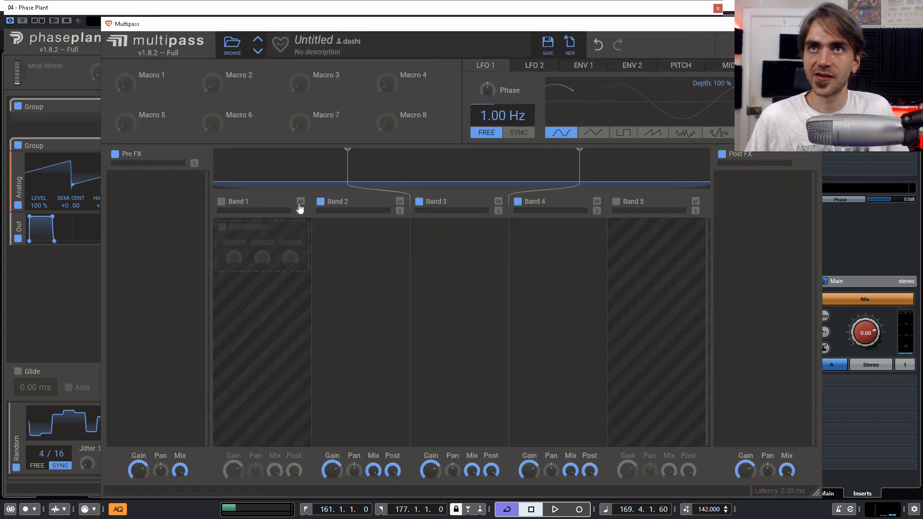
pyautogui.click(222, 201)
pyautogui.click(617, 202)
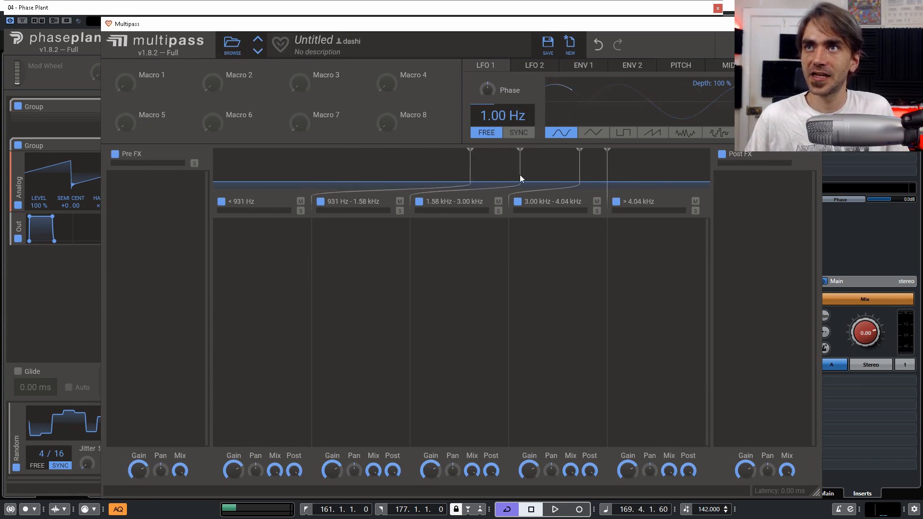
# Step: Set the Multipass crossovers to about 528 Hz, 1.17 kHz, 2.51 kHz and 6.13 kHz while the sound plays
pyautogui.moveTo(607, 166); pyautogui.dragTo(576, 170)
pyautogui.press('space')
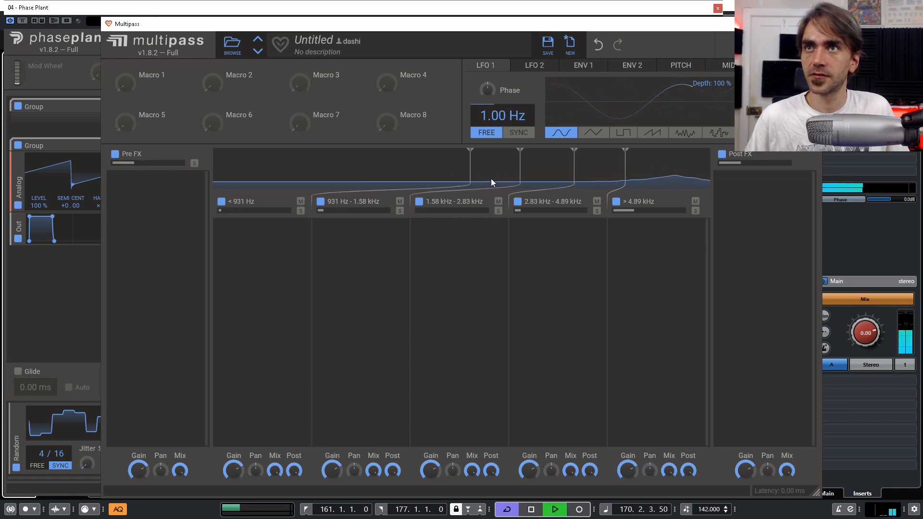
pyautogui.moveTo(627, 173); pyautogui.dragTo(651, 172)
pyautogui.moveTo(573, 177); pyautogui.dragTo(588, 173)
pyautogui.moveTo(520, 176); pyautogui.dragTo(539, 174)
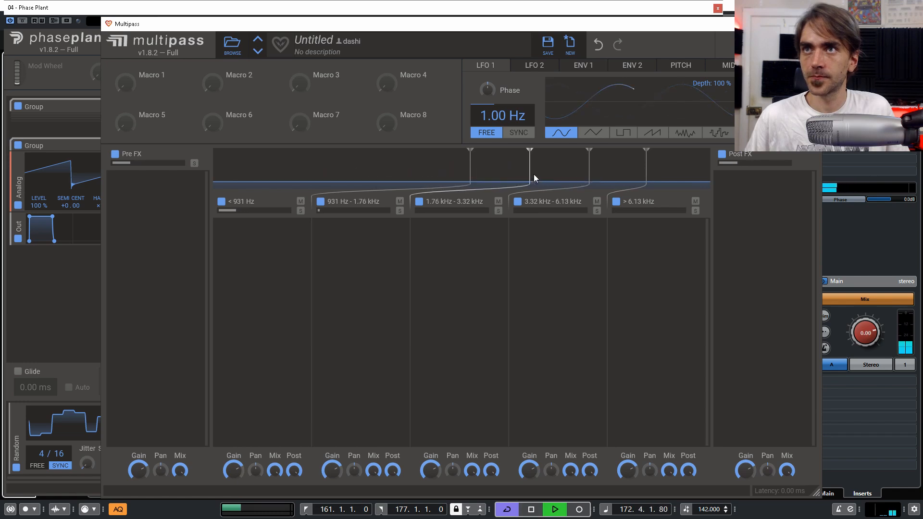
pyautogui.moveTo(470, 176); pyautogui.dragTo(414, 171)
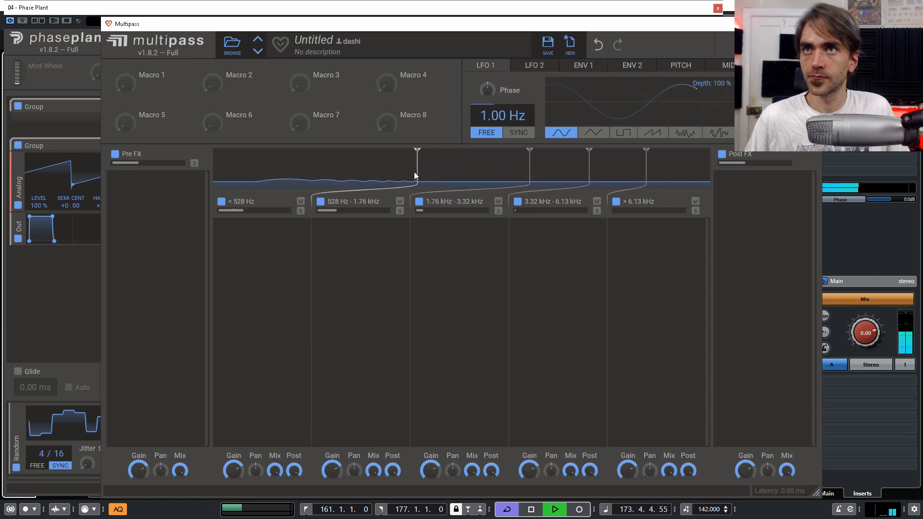
pyautogui.moveTo(529, 174); pyautogui.dragTo(491, 174)
pyautogui.moveTo(581, 173); pyautogui.dragTo(567, 172)
# Step: Add a 126 ms Delay to the 528 Hz–1.17 kHz band and copy it to the 2.51–6.13 kHz band with 87.0 ms and 28% mix
pyautogui.click(361, 235)
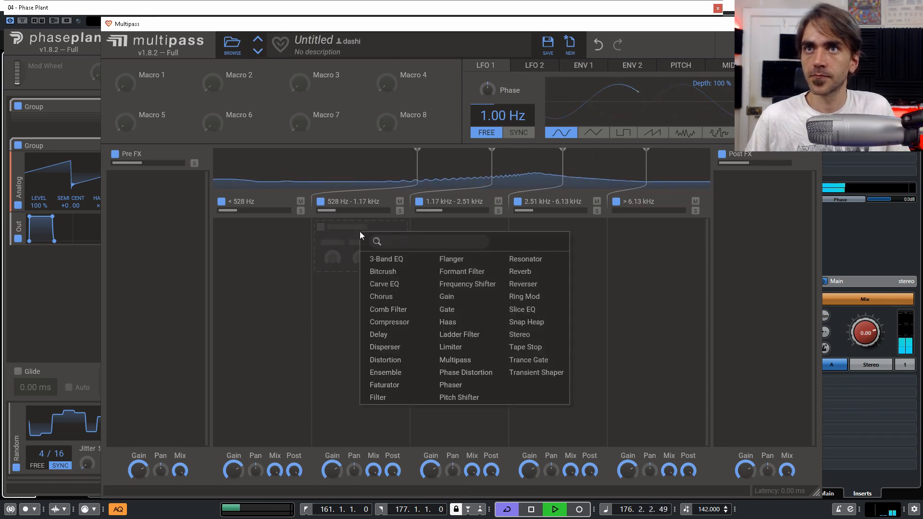
pyautogui.click(395, 335)
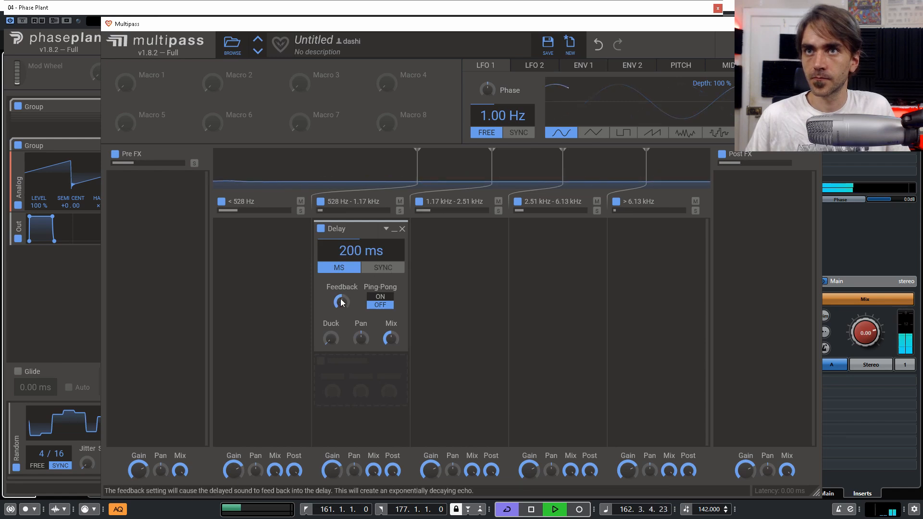
pyautogui.moveTo(342, 253)
pyautogui.mouseDown()
pyautogui.moveTo(342, 289)
pyautogui.moveTo(350, 250)
pyautogui.mouseUp()
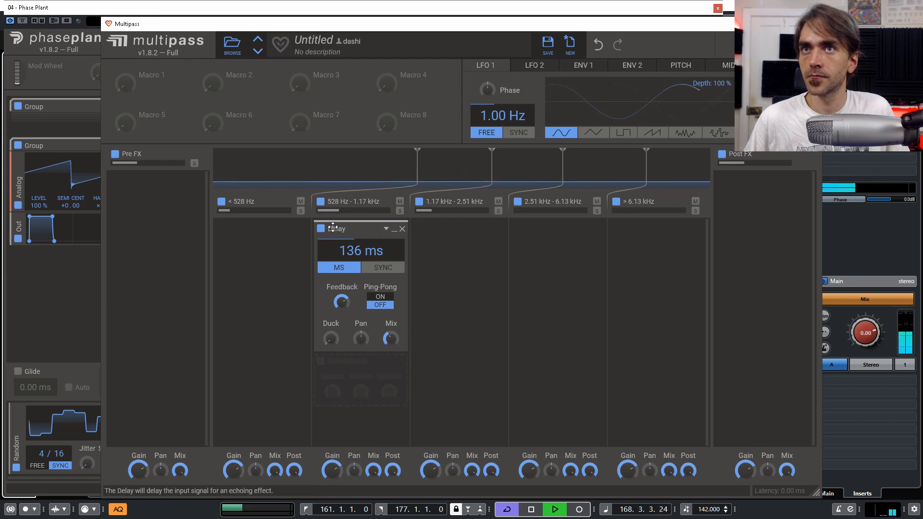
pyautogui.moveTo(351, 250); pyautogui.dragTo(558, 276)
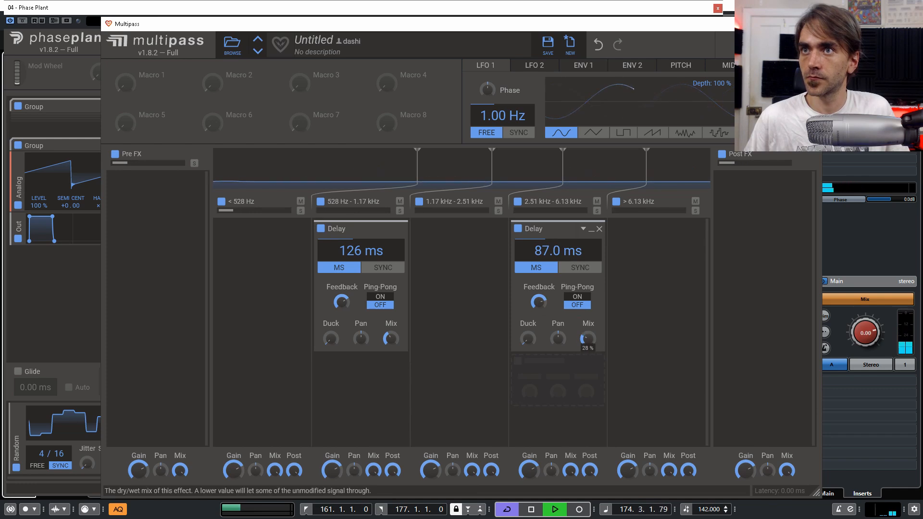
# Step: Add a Reverb to the 1.17–2.51 kHz band and a Bitcrush at about 5.13 kHz to the band below 528 Hz
pyautogui.click(452, 247)
pyautogui.click(617, 281)
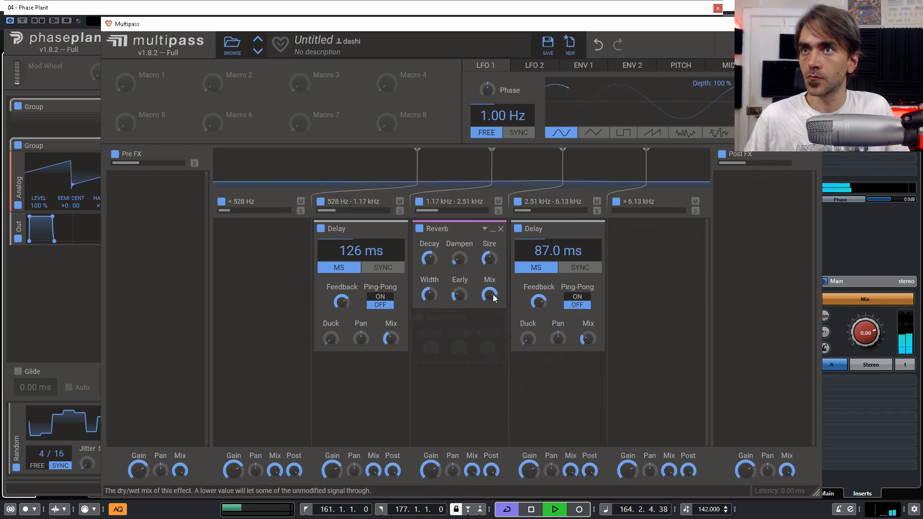
pyautogui.click(653, 246)
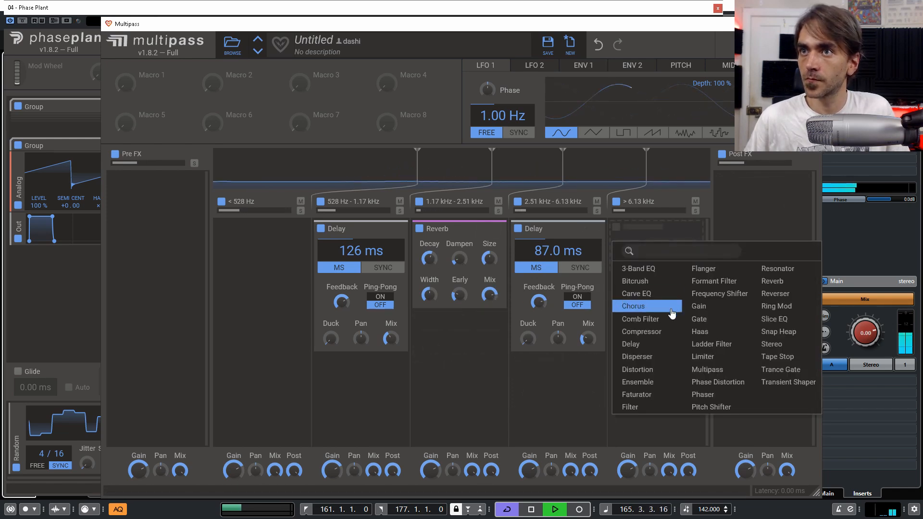
pyautogui.click(281, 280)
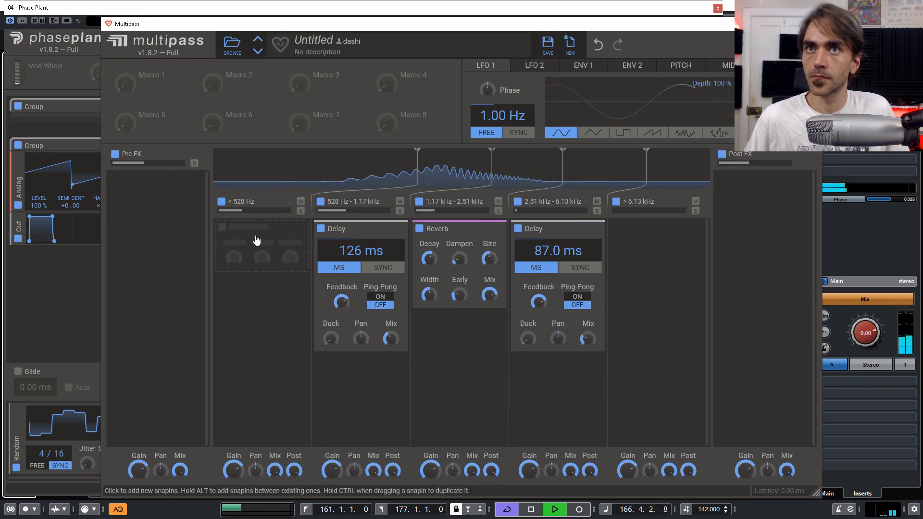
pyautogui.click(258, 244)
pyautogui.click(281, 275)
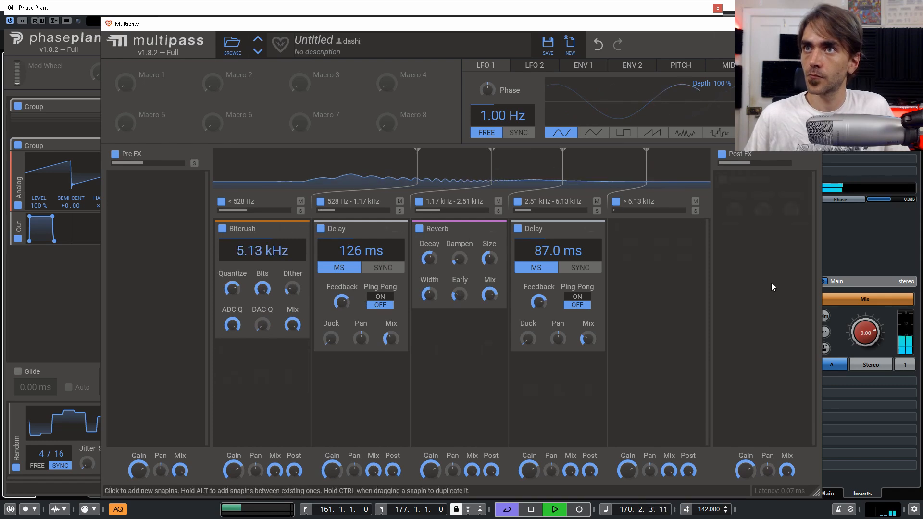
# Step: Add a 4/16 Reverser with about 86% mix to the band above 6.13 kHz, followed by a Haas effect
pyautogui.click(644, 249)
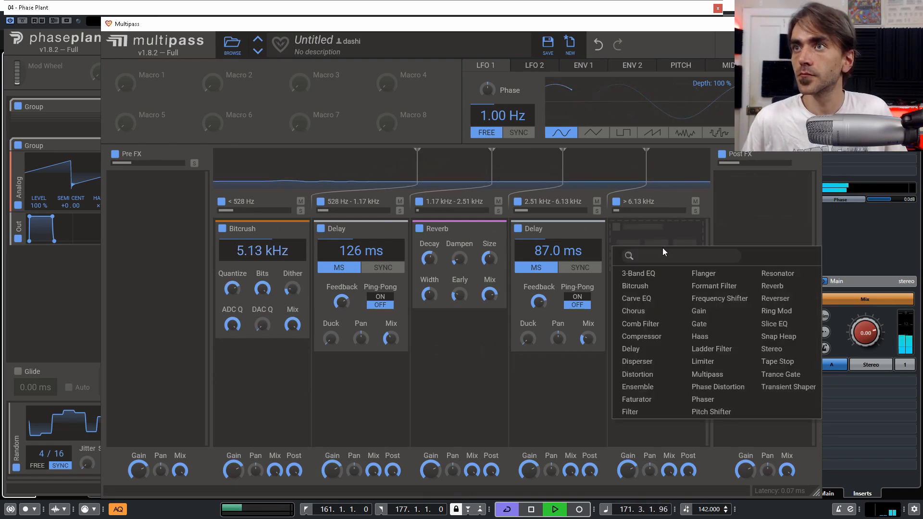
pyautogui.click(775, 298)
pyautogui.moveTo(675, 299); pyautogui.dragTo(675, 269)
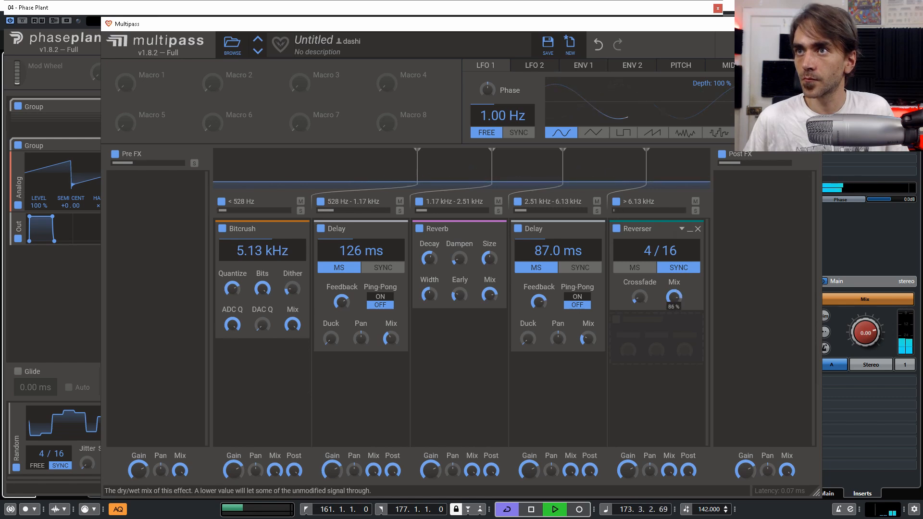
pyautogui.click(641, 359)
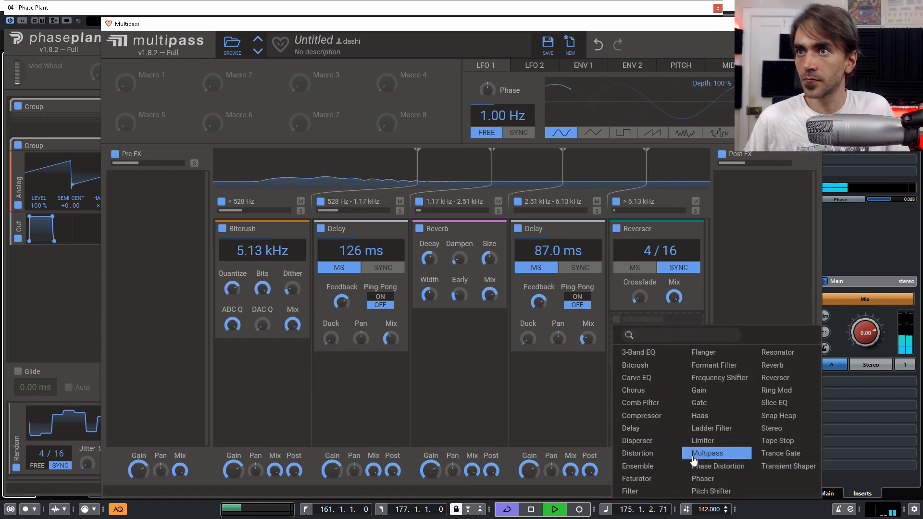
pyautogui.click(717, 415)
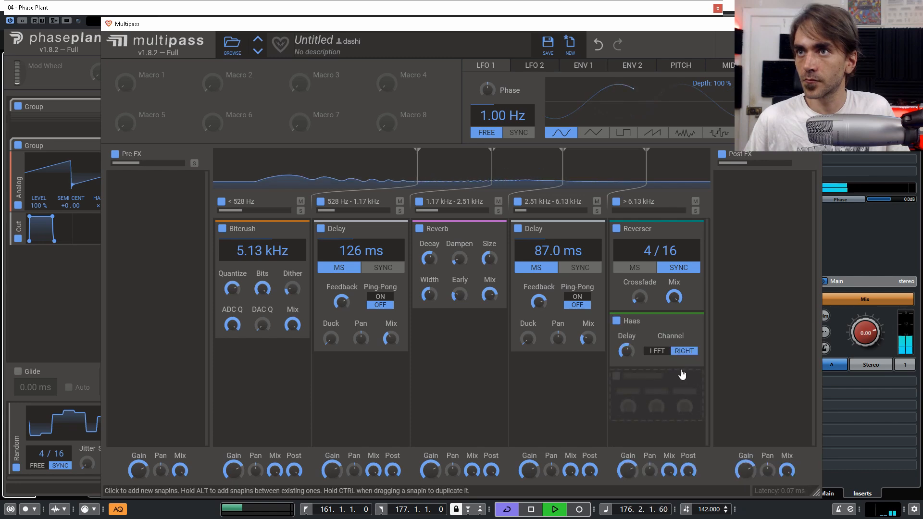
# Step: Add a Haas after the Reverb in the 1.17–2.51 kHz band and a Reverb after the Haas in the highest band
pyautogui.click(643, 393)
pyautogui.click(469, 343)
pyautogui.click(473, 338)
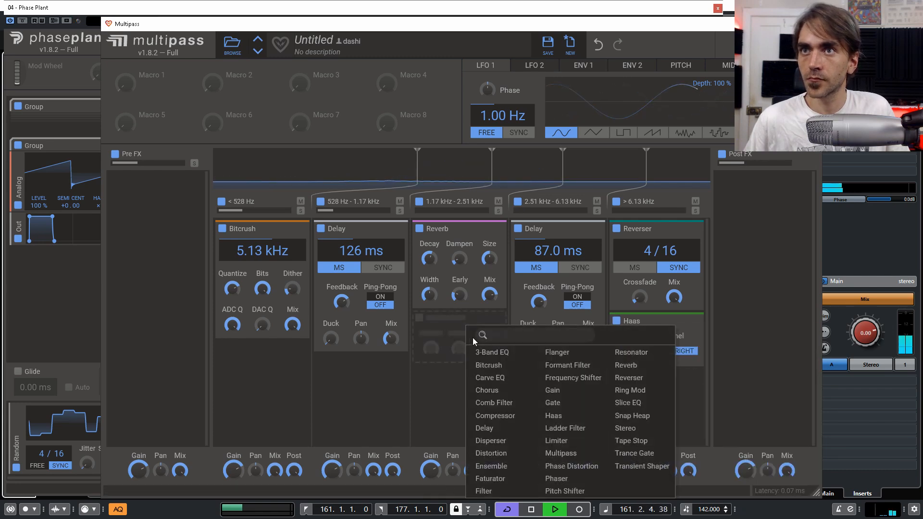
pyautogui.click(569, 416)
pyautogui.click(640, 392)
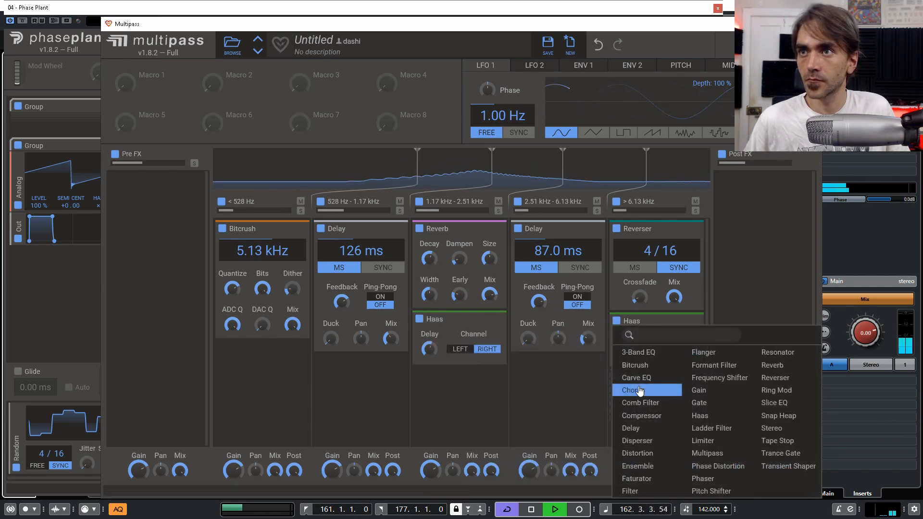
pyautogui.click(774, 366)
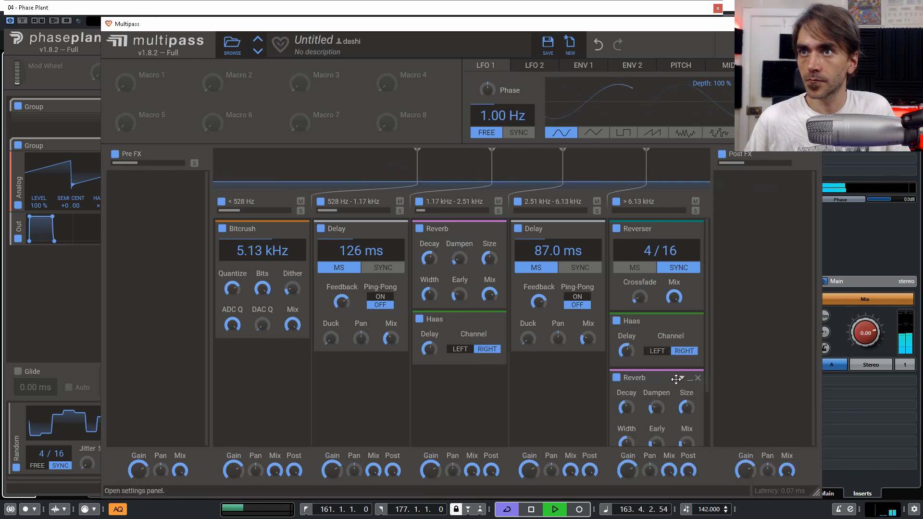
# Step: Collapse the Reverb and Haas in the highest band and the Delay in the 2.51–6.13 kHz band, and close the Multipass window
pyautogui.click(689, 384)
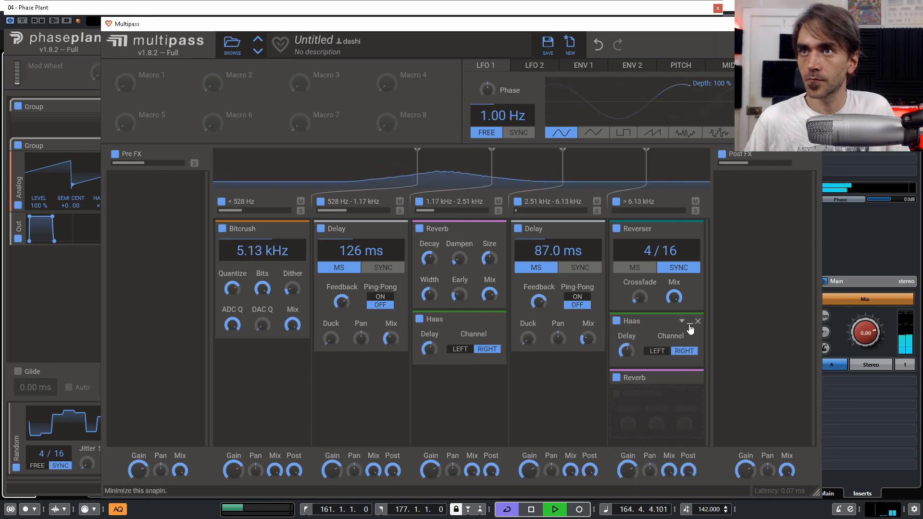
pyautogui.click(689, 322)
pyautogui.click(592, 229)
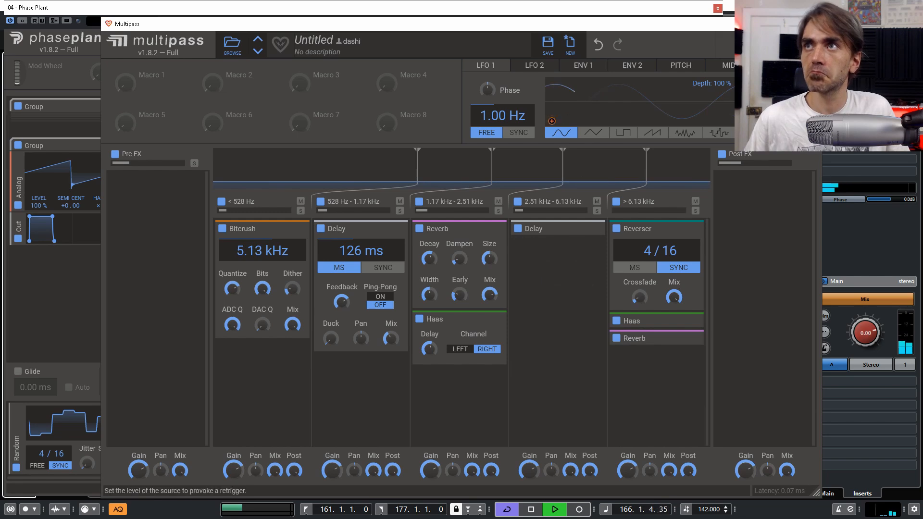
pyautogui.click(817, 24)
pyautogui.press('space')
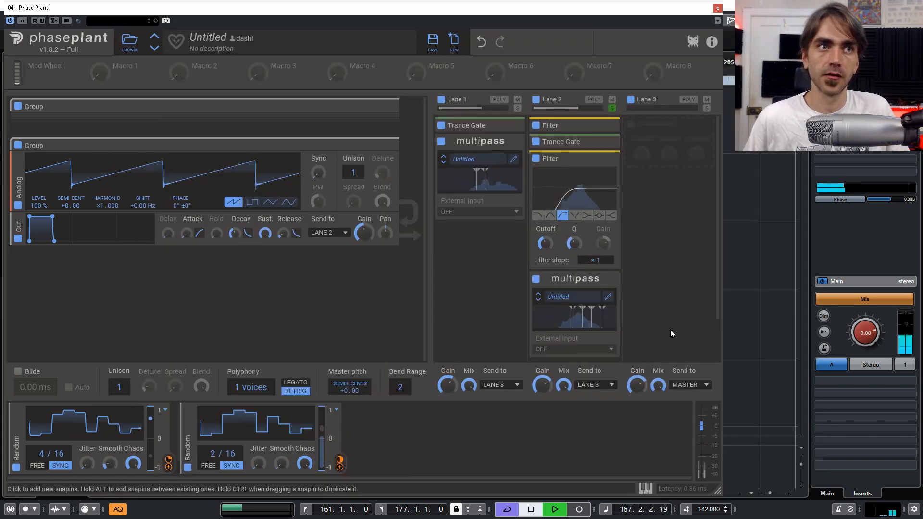
# Step: Collapse Lane 2's second Filter, take Lane 2 out of solo and balance the lane gains with Lane 2 at about +0.40 dB
pyautogui.click(605, 160)
pyautogui.press('space')
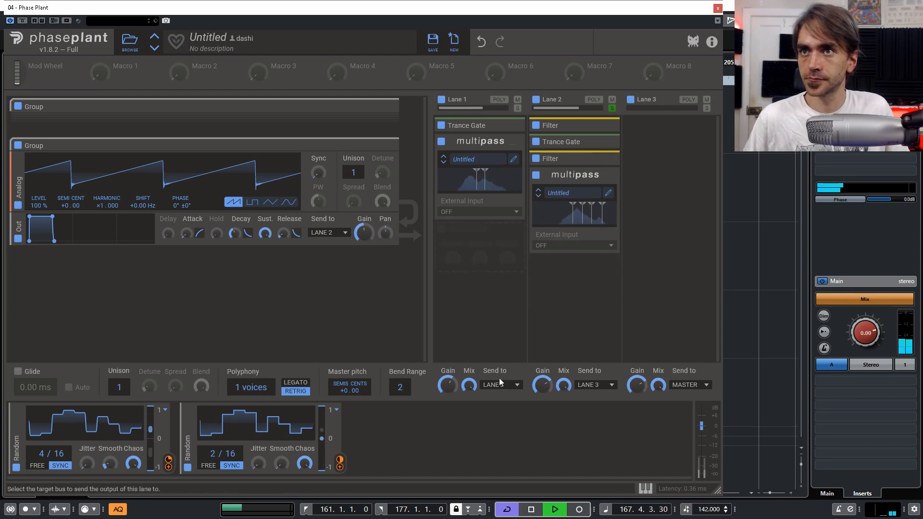
pyautogui.press('space')
pyautogui.click(613, 109)
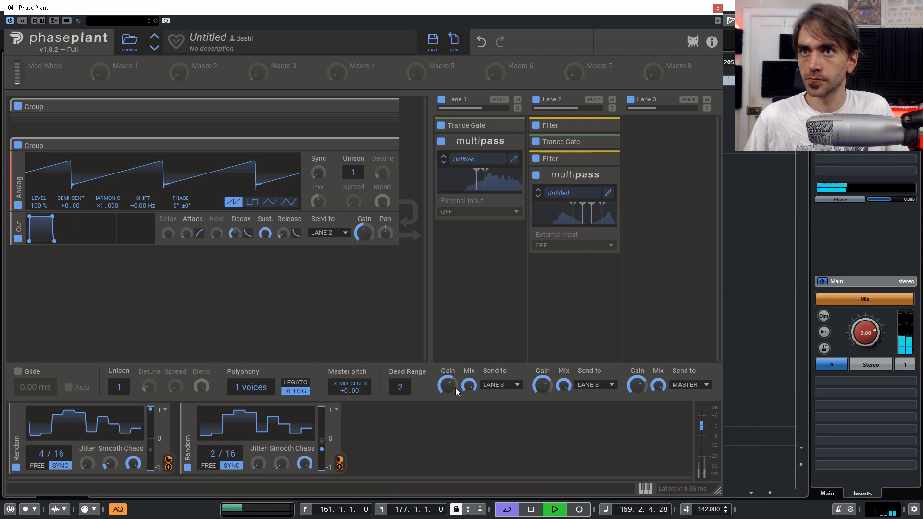
pyautogui.moveTo(543, 385); pyautogui.dragTo(543, 384)
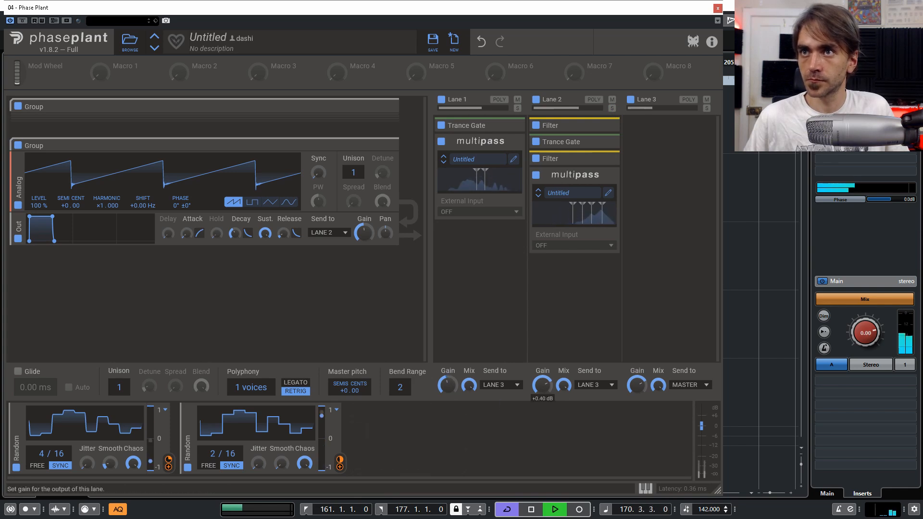
# Step: Solo the Phase Plant track in Cubase, return to the synth and set the first Random modulator's rate to 4/8
pyautogui.click(718, 8)
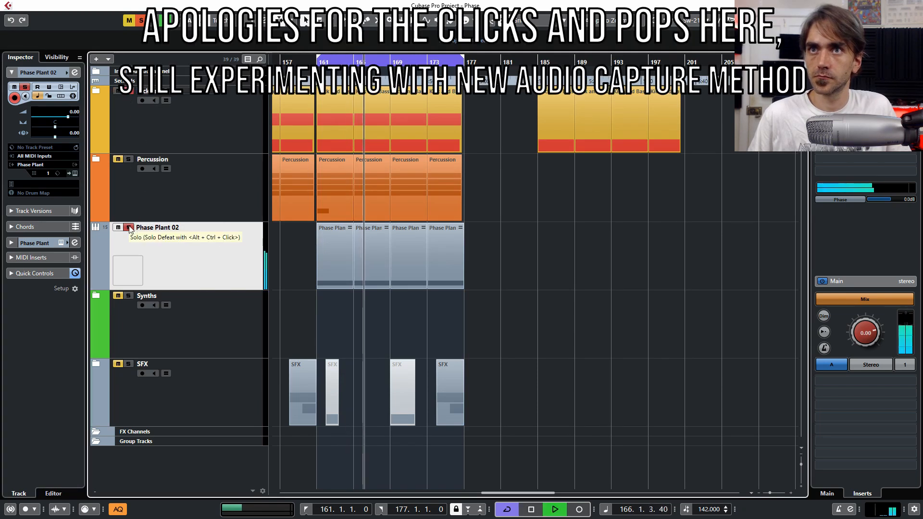
pyautogui.click(76, 173)
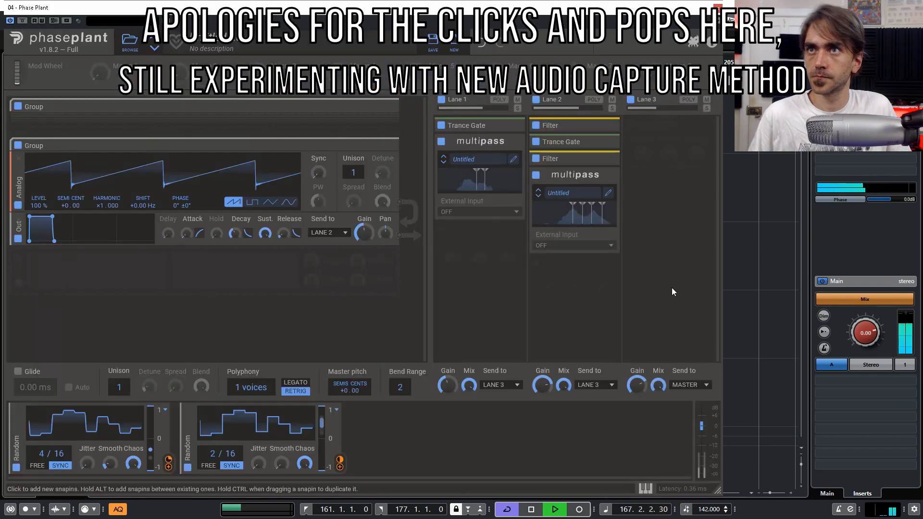
pyautogui.click(517, 99)
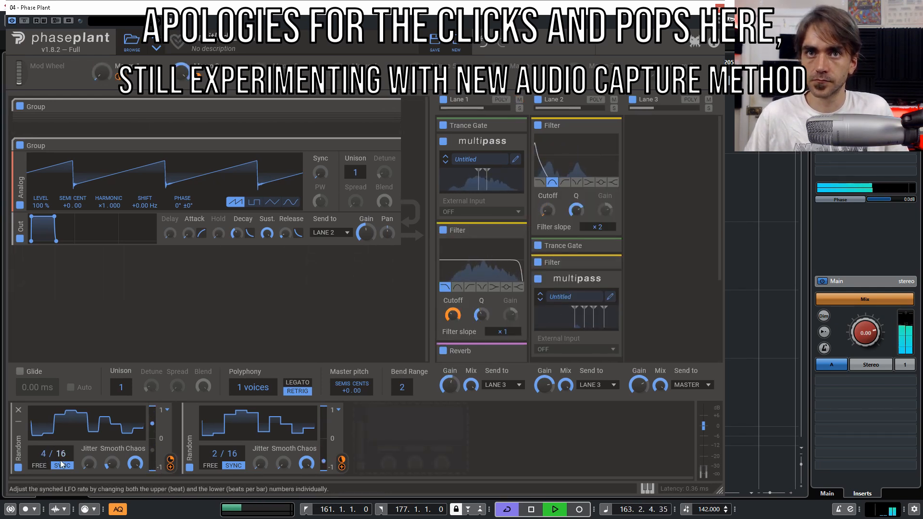
pyautogui.moveTo(60, 452); pyautogui.dragTo(60, 456)
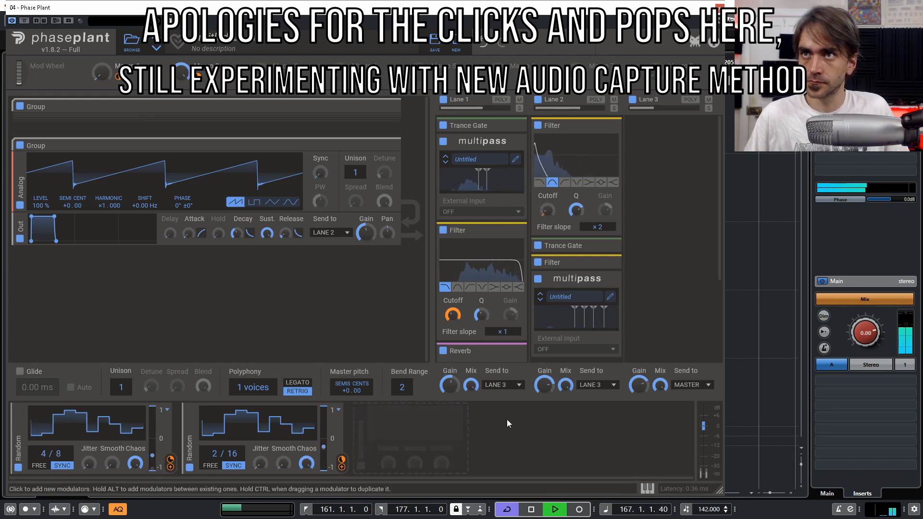
# Step: Sweep Macro 1 up to about 75% and partly back down to audition the filter modulation
pyautogui.moveTo(102, 73); pyautogui.dragTo(102, 27)
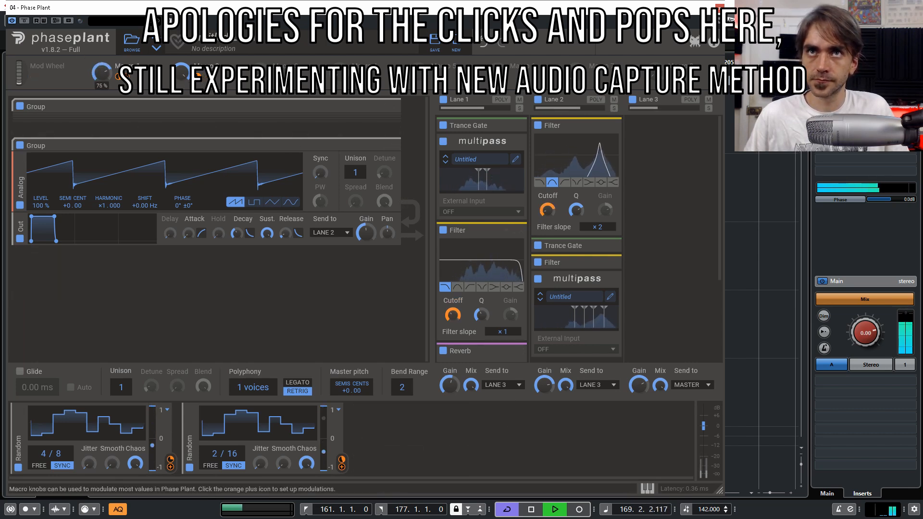
pyautogui.moveTo(100, 73); pyautogui.dragTo(100, 91)
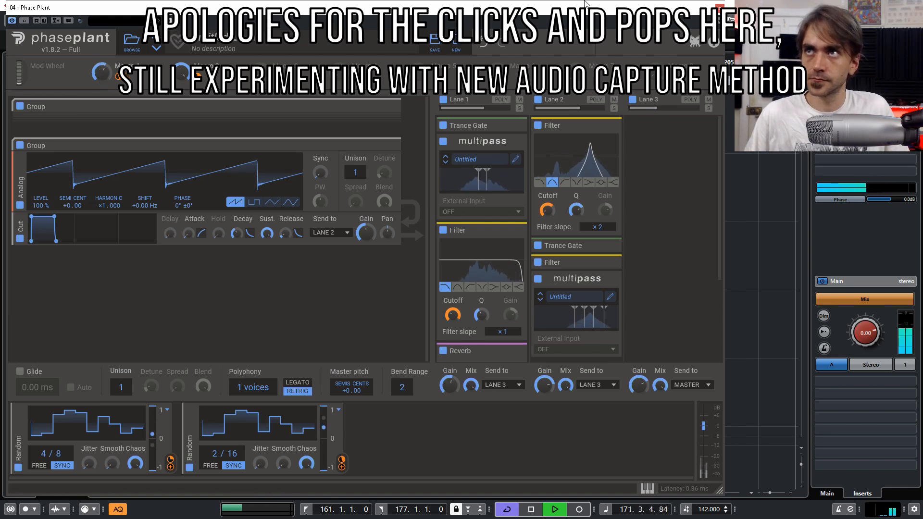
pyautogui.moveTo(700, 15); pyautogui.dragTo(692, 20)
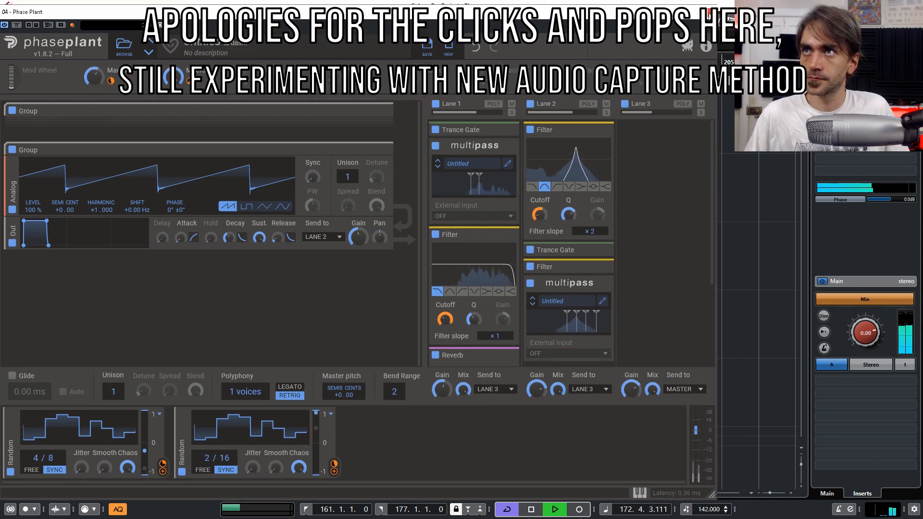
# Step: Switch to Cubase, clear all solos and mutes, set the Phase Plant track volume to 3.09 and reopen the synth
pyautogui.click(712, 12)
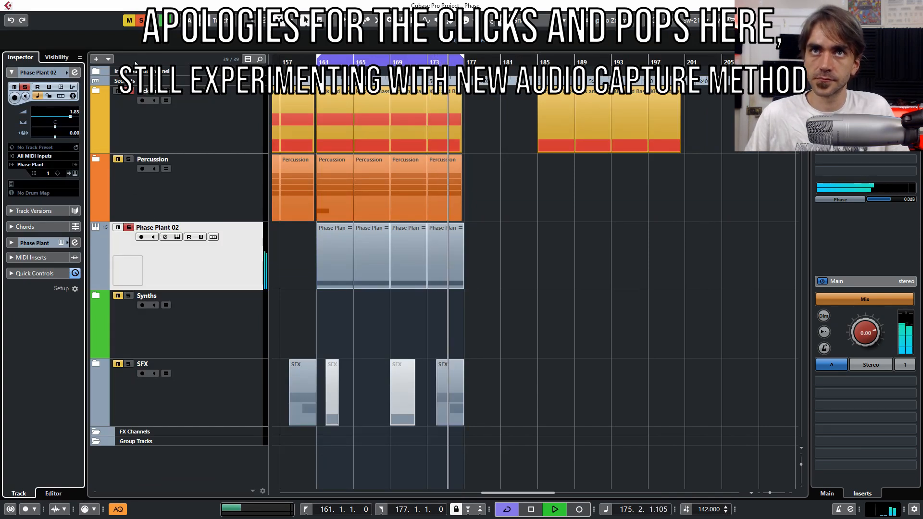
pyautogui.click(141, 20)
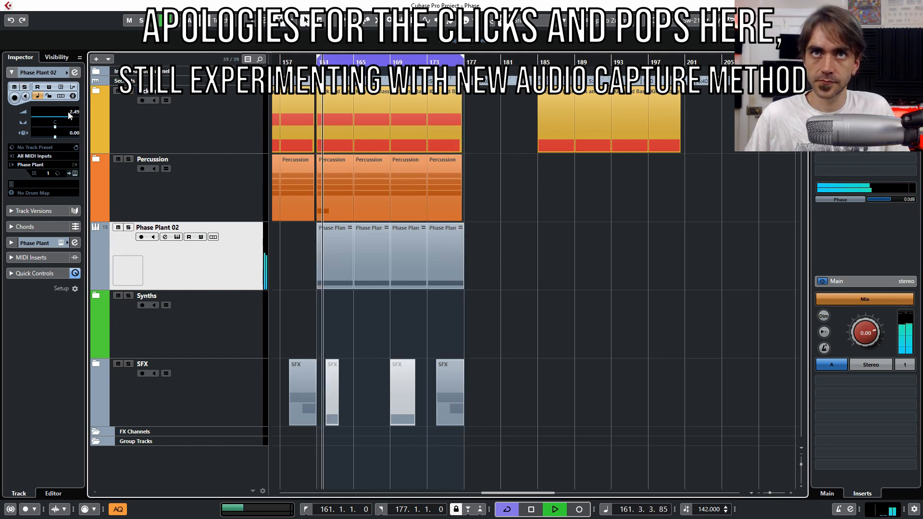
pyautogui.moveTo(70, 116); pyautogui.dragTo(72, 116)
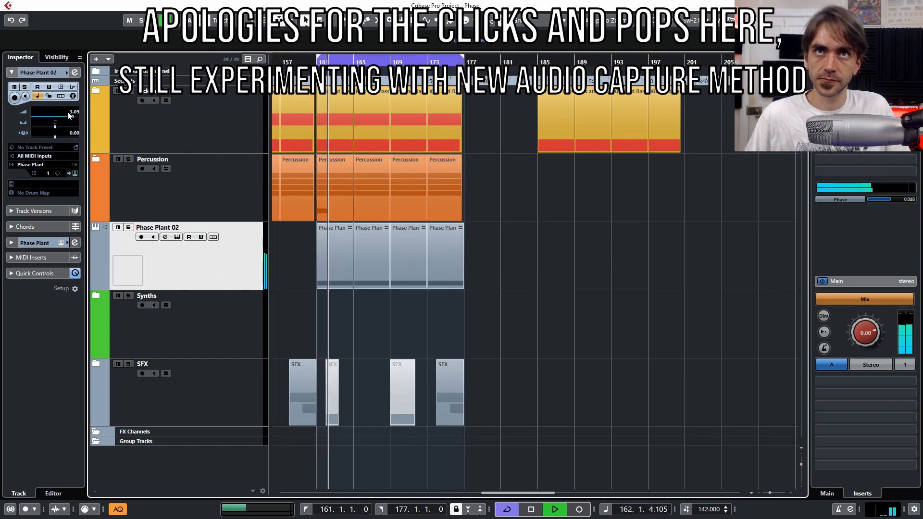
pyautogui.click(75, 175)
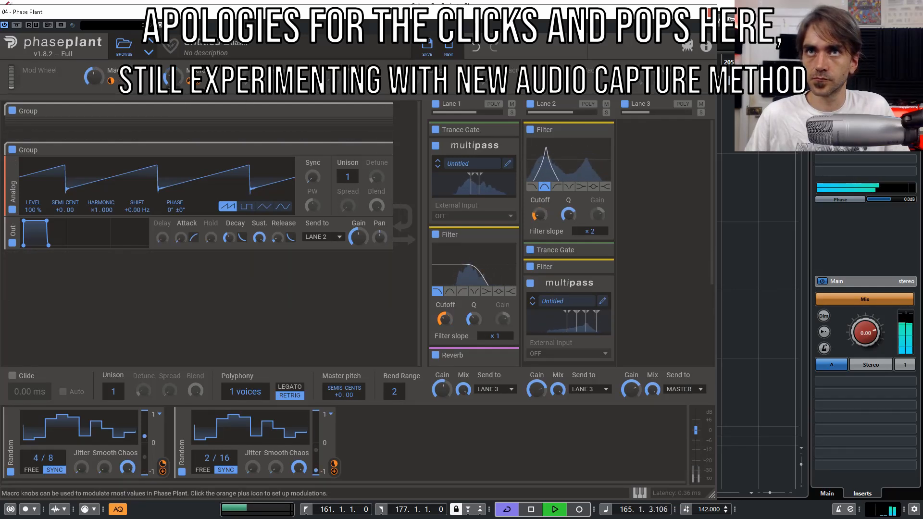
# Step: Audition the sound with Macro 1 raised and try different rates for the second Random modulator
pyautogui.moveTo(94, 77); pyautogui.dragTo(94, 51)
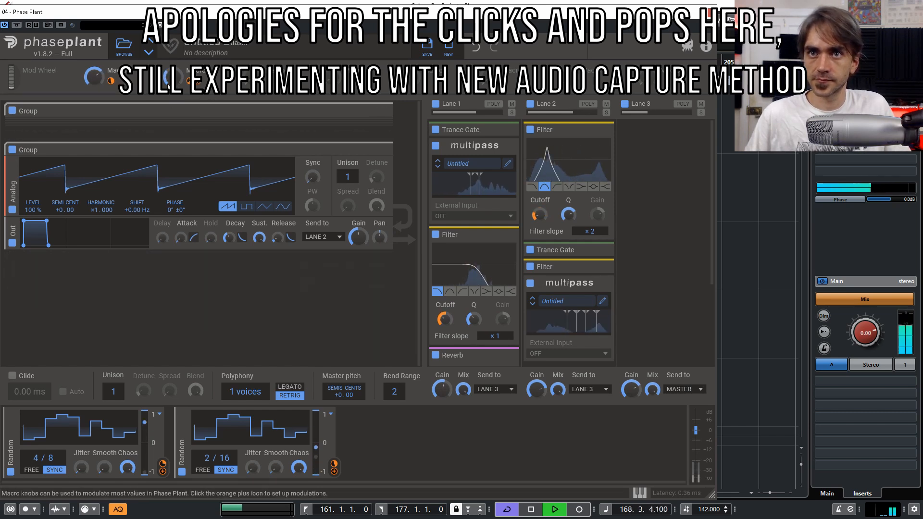
pyautogui.moveTo(208, 462); pyautogui.dragTo(208, 471)
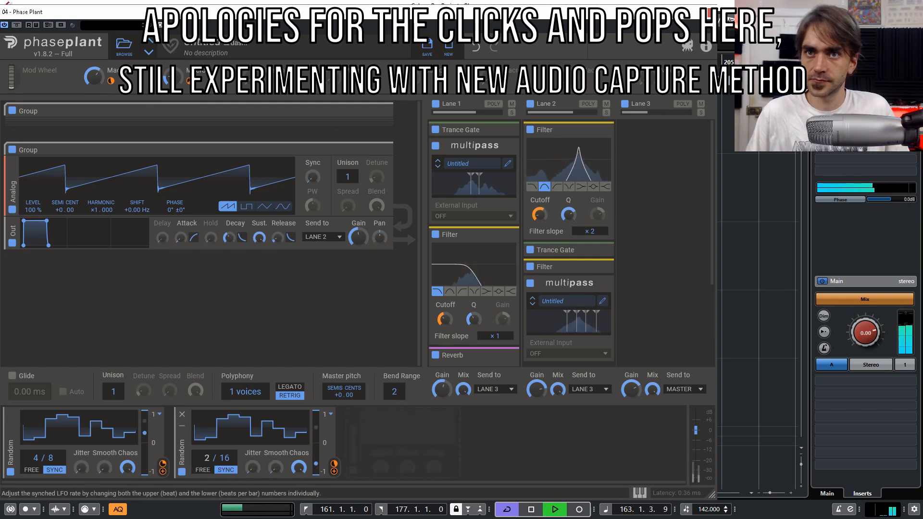
pyautogui.press('space')
pyautogui.moveTo(208, 459); pyautogui.dragTo(207, 466)
pyautogui.press('space')
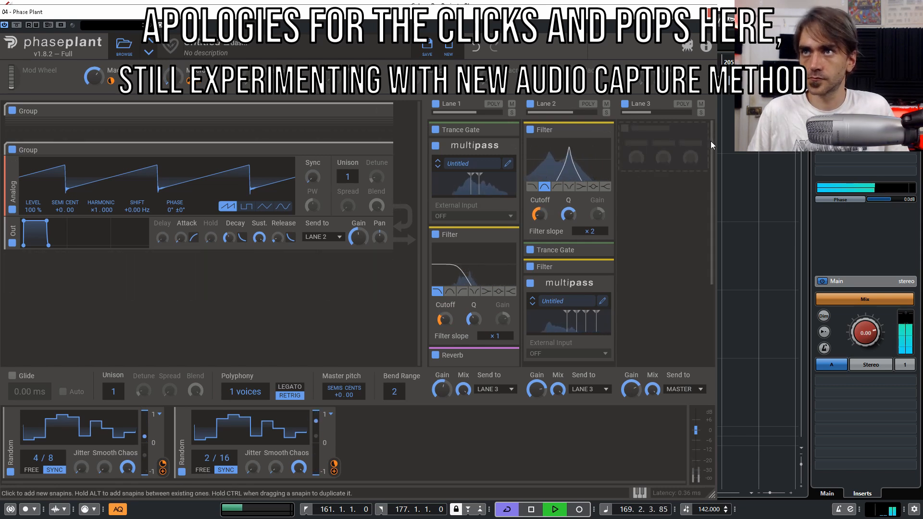
# Step: Add a 4/16 Reverser to Lane 3 with its mix at zero
pyautogui.click(667, 147)
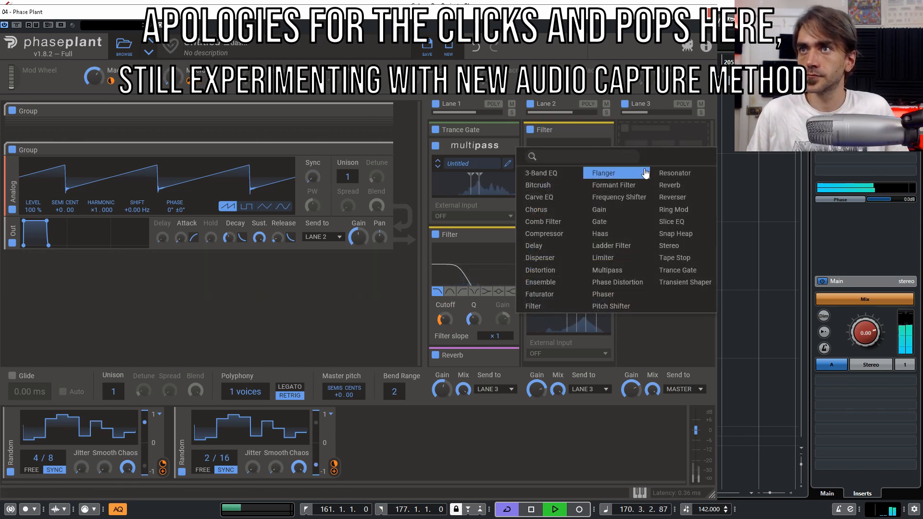
pyautogui.click(672, 198)
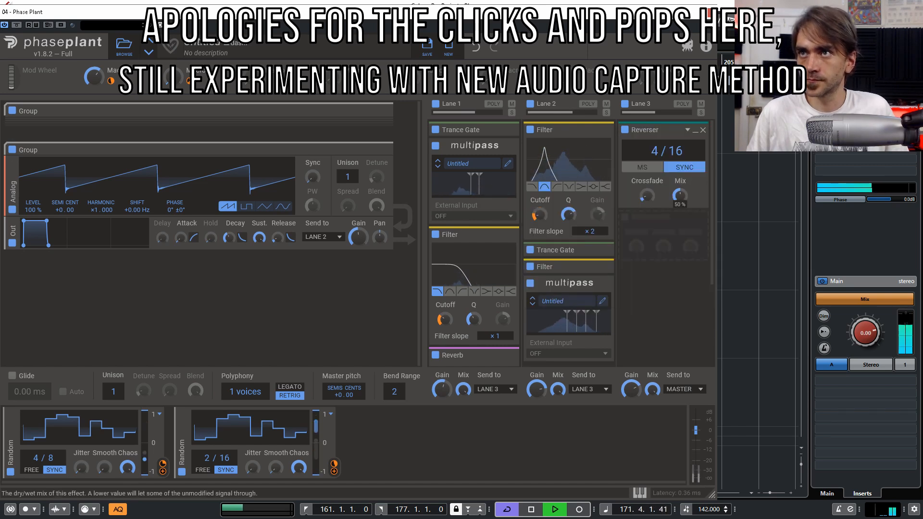
pyautogui.moveTo(680, 195); pyautogui.dragTo(680, 244)
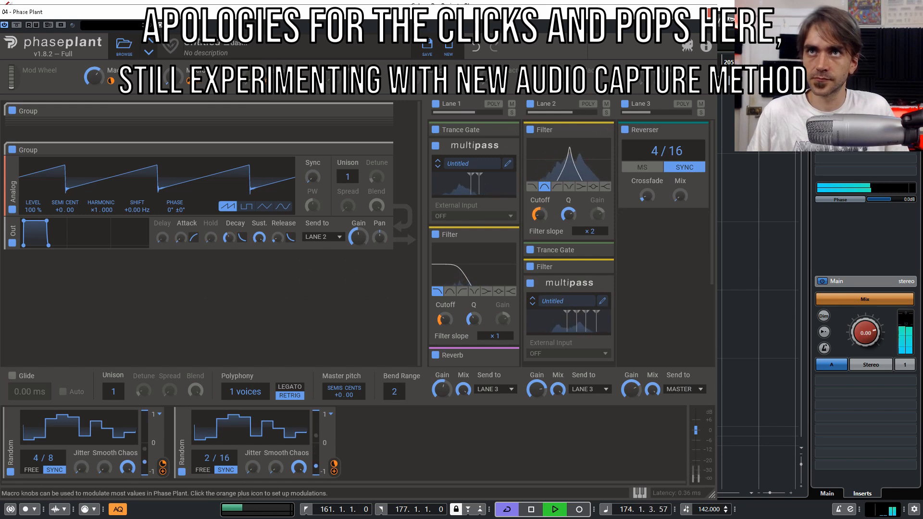
# Step: Modulate the Reverser's mix from Macro 3 at full depth, and test the macro by sweeping it up and back down
pyautogui.click(266, 86)
pyautogui.moveTo(680, 206); pyautogui.dragTo(680, 159)
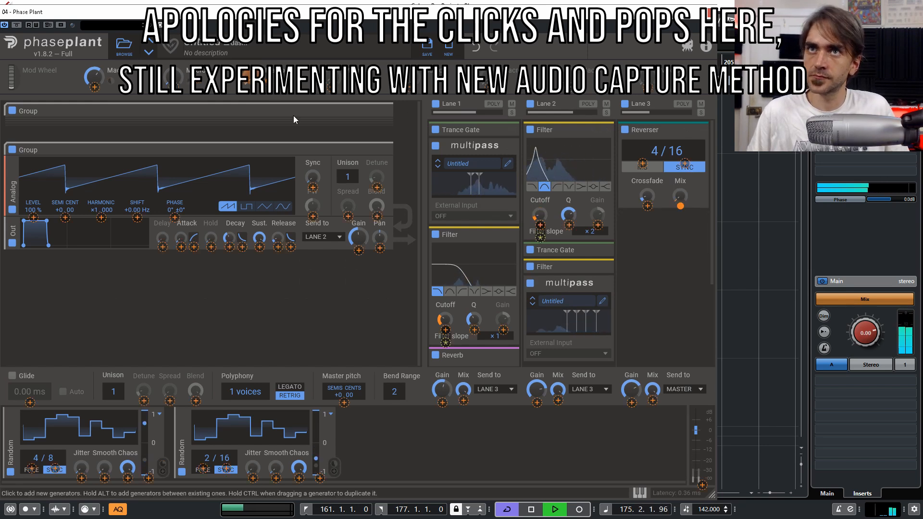
pyautogui.click(268, 83)
pyautogui.moveTo(253, 78); pyautogui.dragTo(253, 34)
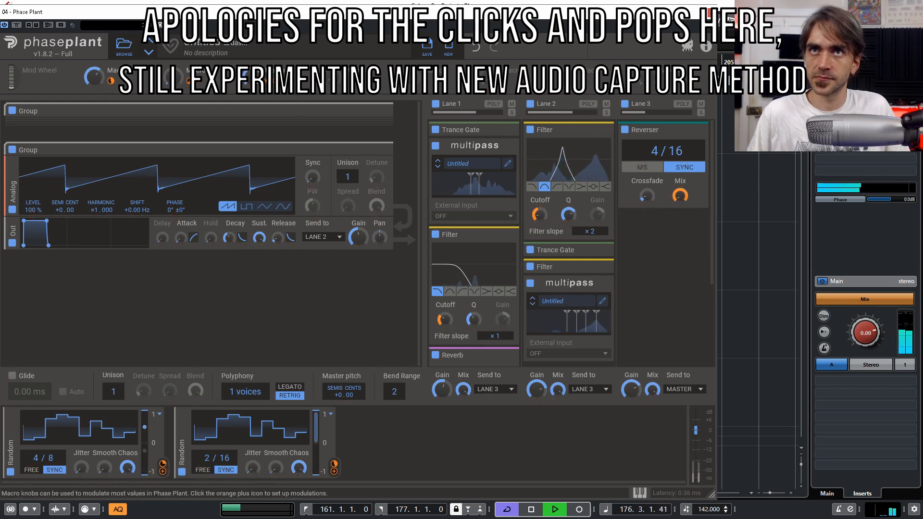
pyautogui.moveTo(255, 80); pyautogui.dragTo(248, 139)
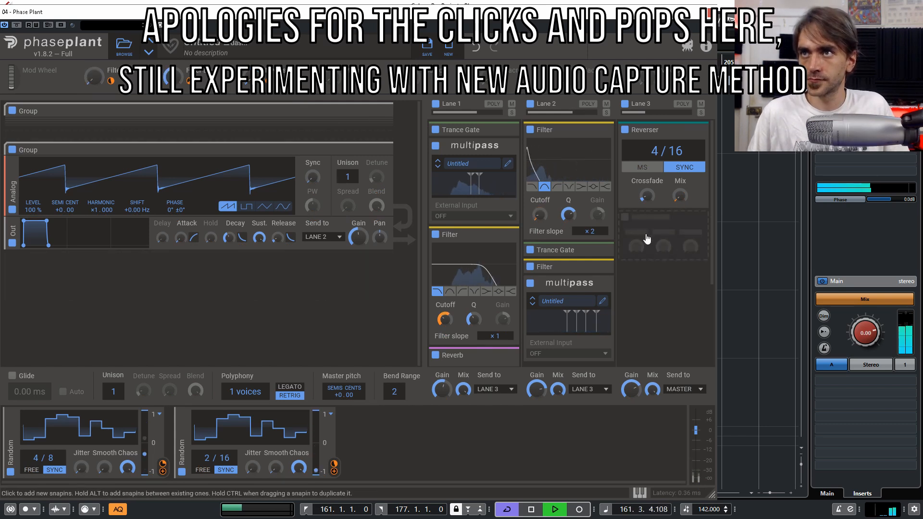
# Step: Add a 3/16 ping-pong Delay after Lane 3's Reverser, panned right with zero mix, and modulate its mix from Macro 4 by about 46%
pyautogui.click(648, 239)
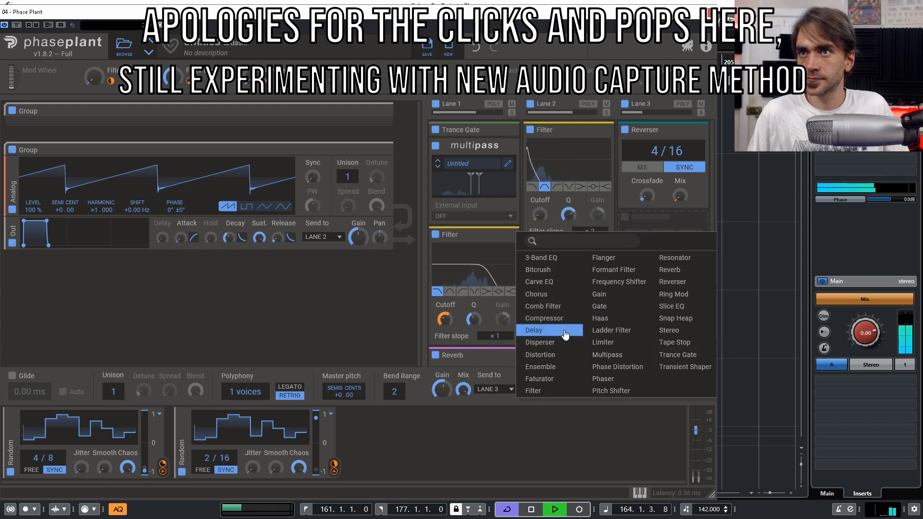
pyautogui.click(547, 333)
pyautogui.click(688, 257)
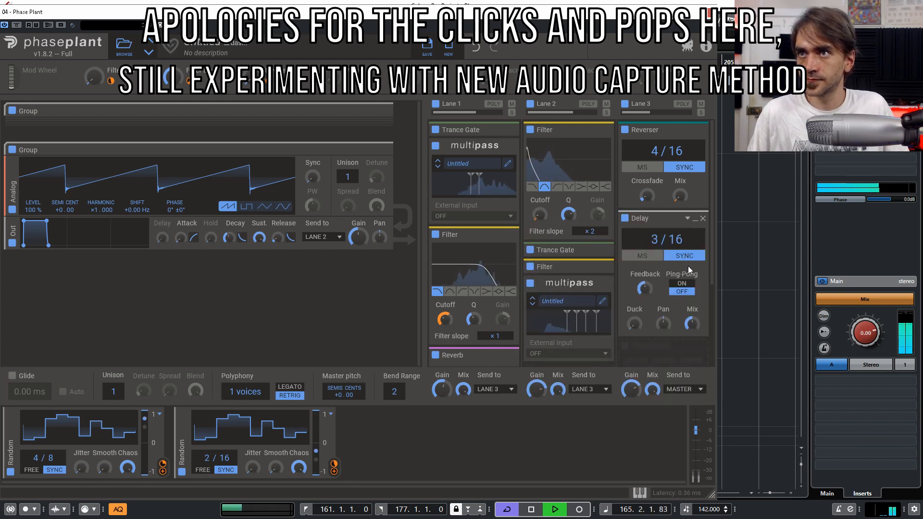
pyautogui.moveTo(664, 323); pyautogui.dragTo(654, 293)
pyautogui.moveTo(693, 324); pyautogui.dragTo(692, 371)
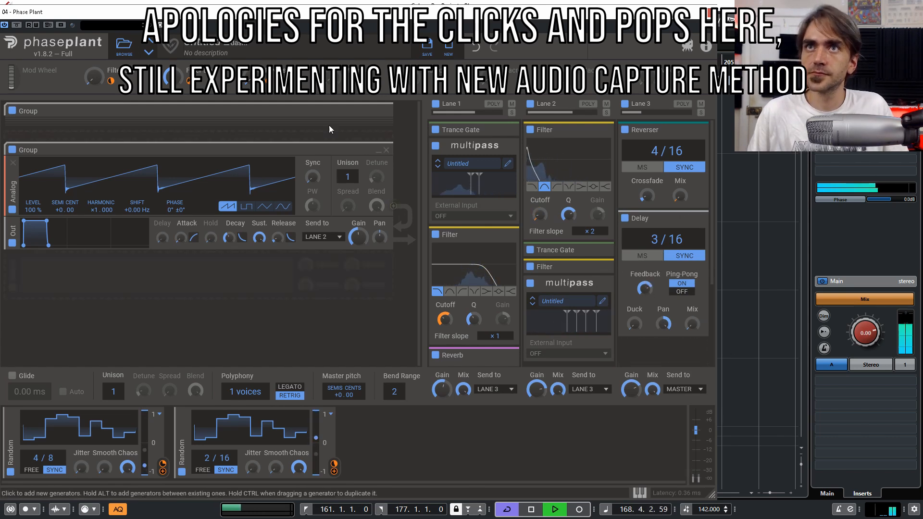
pyautogui.moveTo(111, 81); pyautogui.dragTo(693, 334)
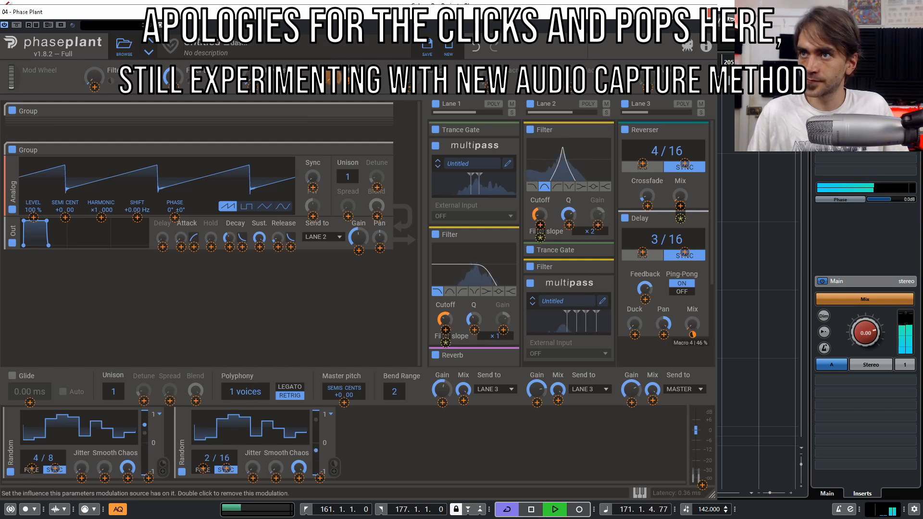
pyautogui.moveTo(693, 334); pyautogui.dragTo(693, 334)
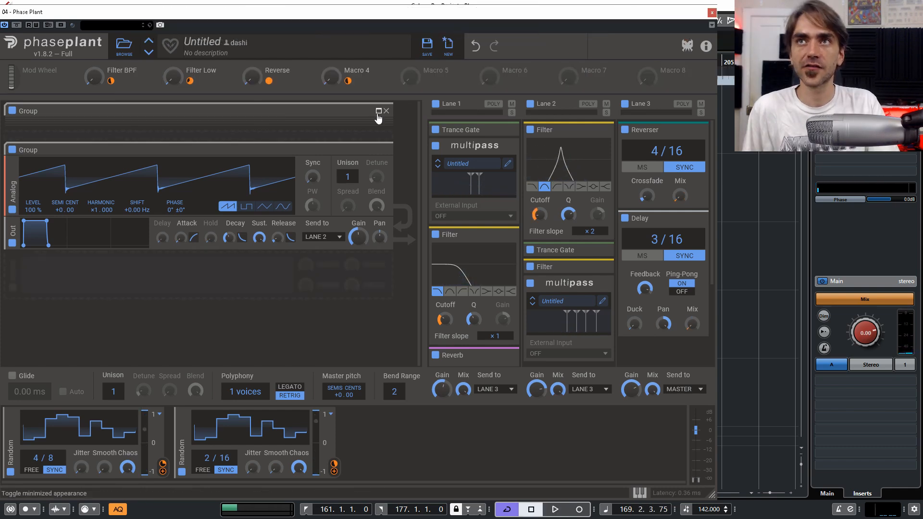
# Step: Review the first generator group's contents, and collapse the Multipass, Filter and Reverb in Lane 1
pyautogui.click(378, 113)
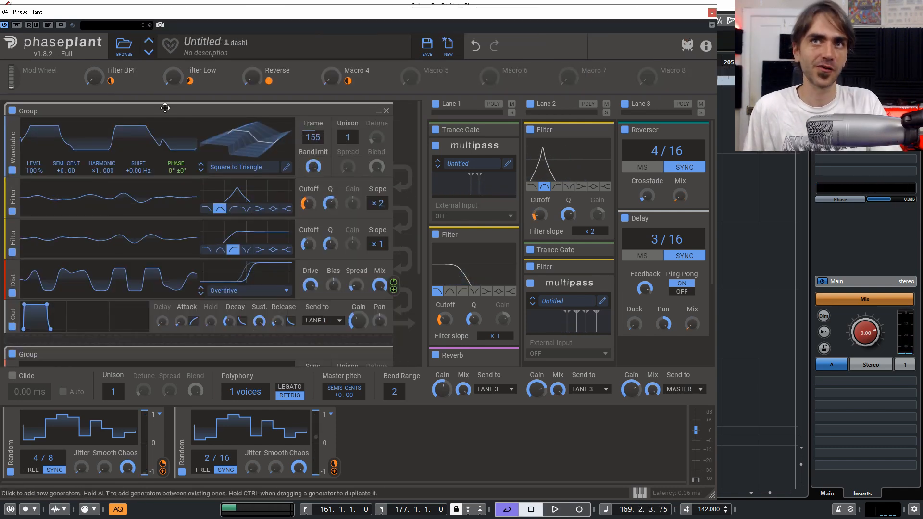
pyautogui.click(374, 113)
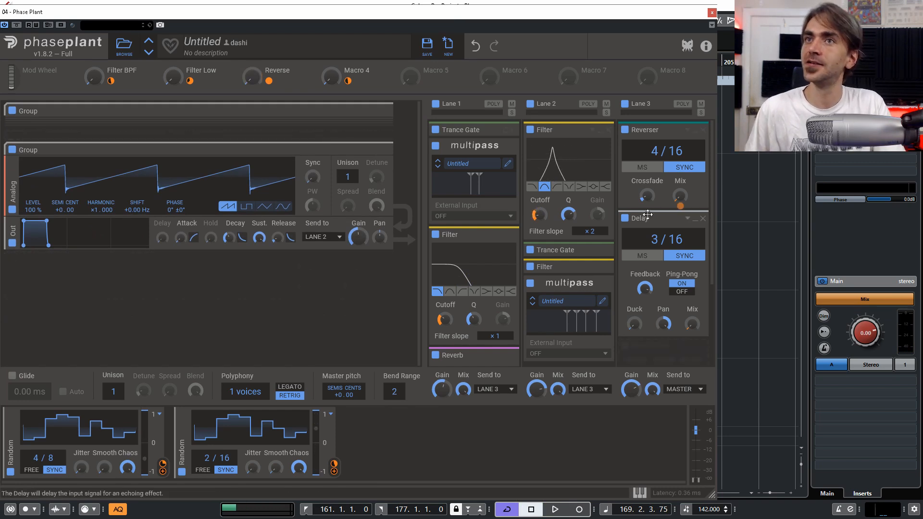
pyautogui.click(506, 147)
pyautogui.click(506, 172)
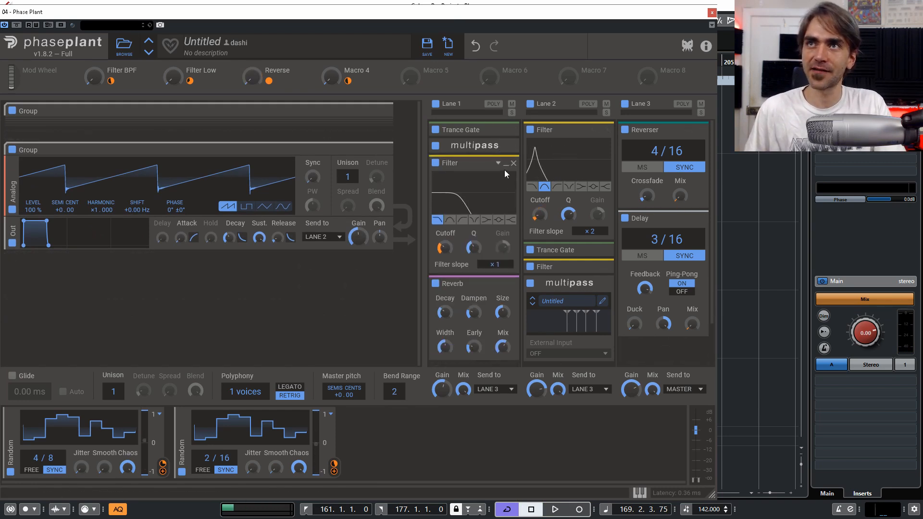
pyautogui.click(506, 180)
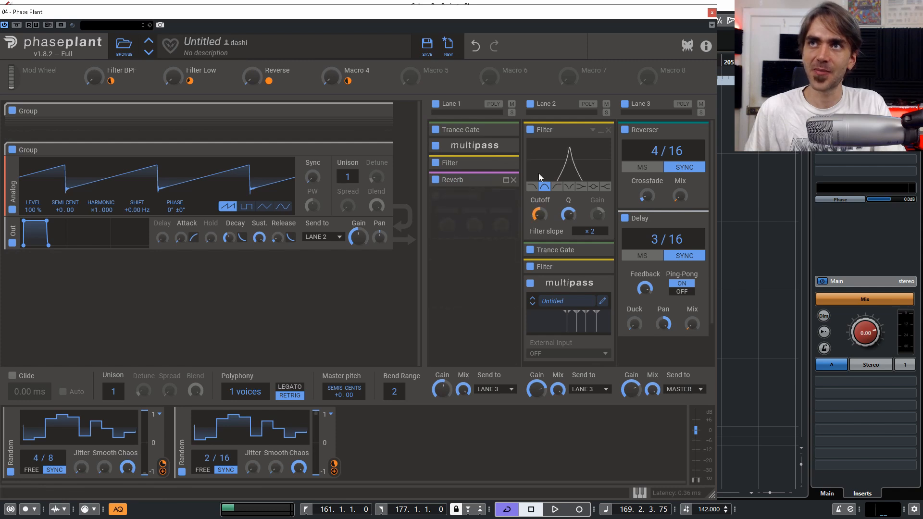
# Step: Collapse Lane 2's first Filter and its Multipass plus Lane 3's Reverser and Delay, and close the Phase Plant window
pyautogui.click(600, 130)
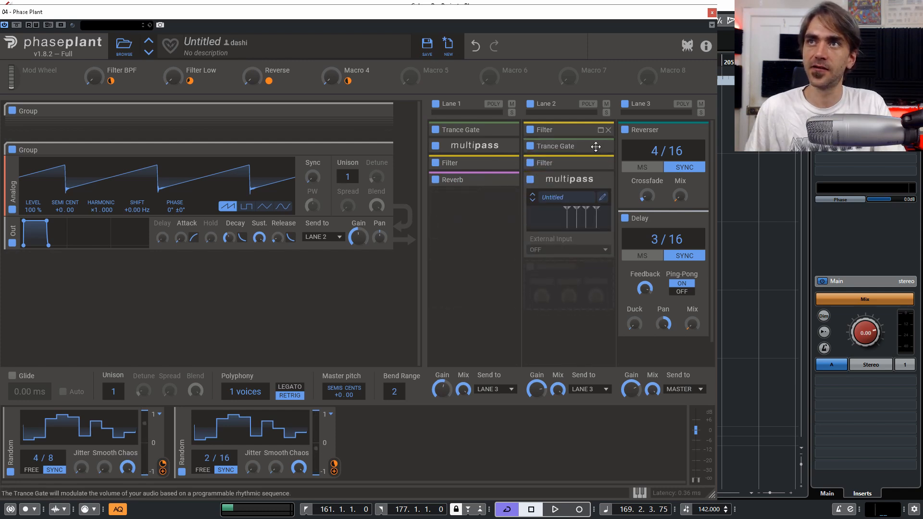
pyautogui.click(601, 182)
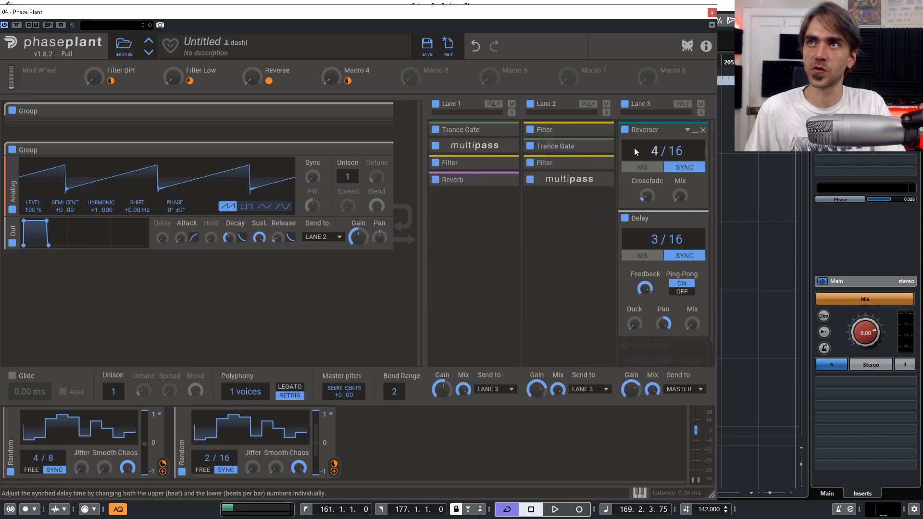
pyautogui.click(695, 130)
pyautogui.click(695, 147)
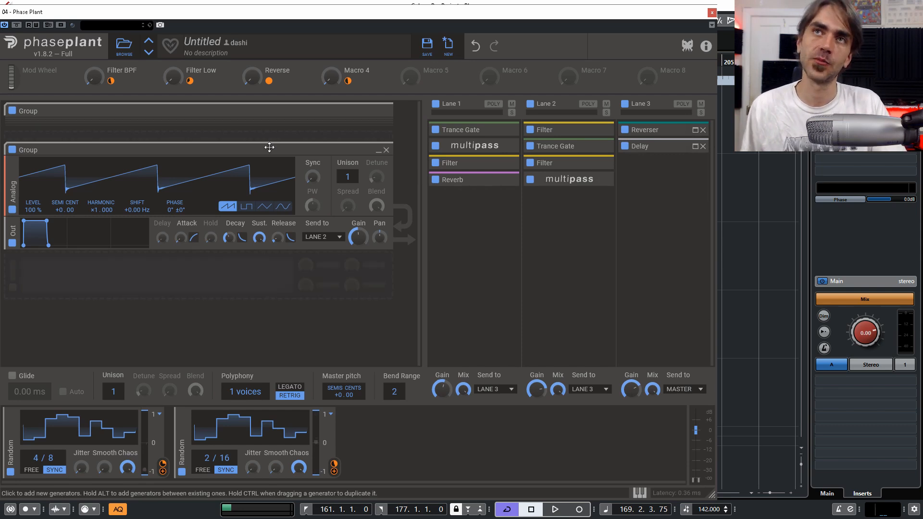
pyautogui.click(711, 14)
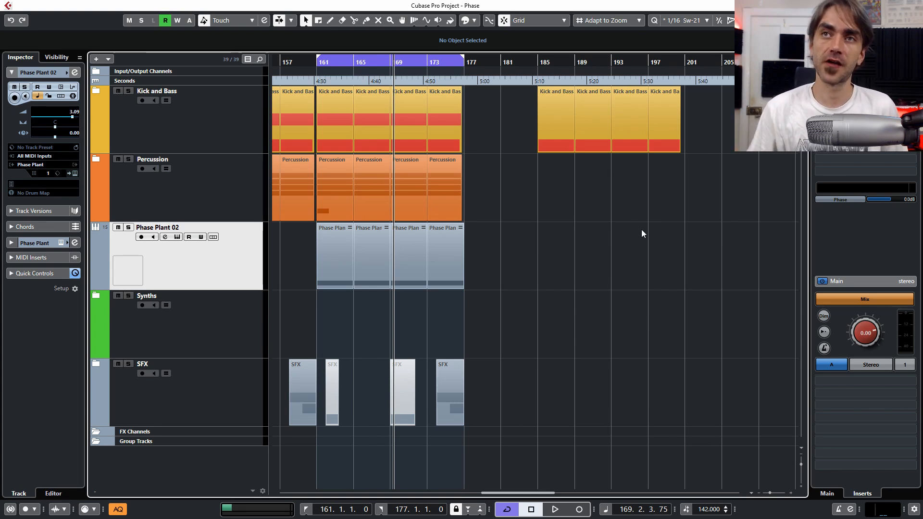
# Step: Reopen Phase Plant from its track, expand Lane 2's Multipass to review it, and close the plugin window
pyautogui.click(74, 173)
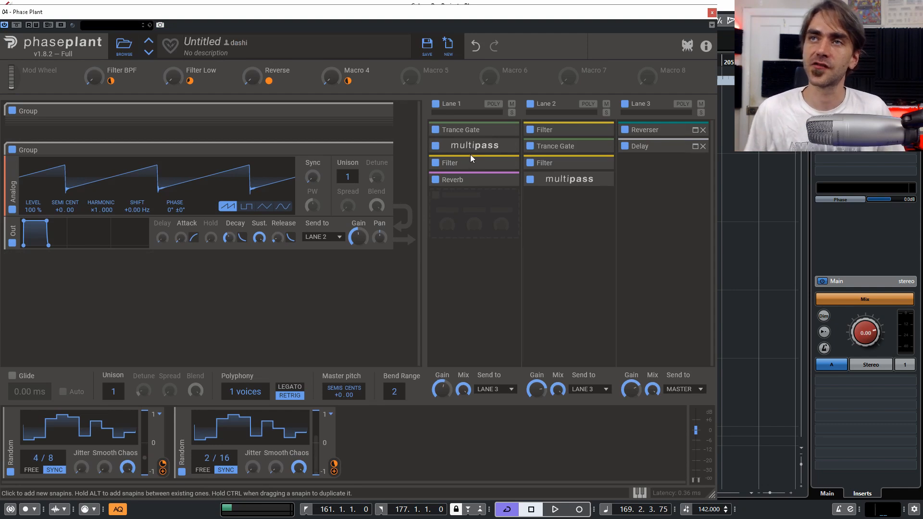
pyautogui.click(602, 179)
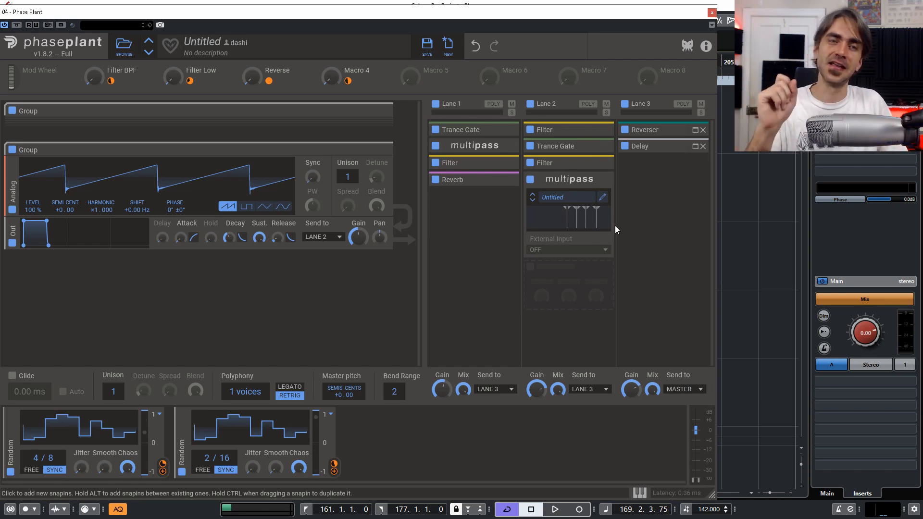
pyautogui.click(711, 12)
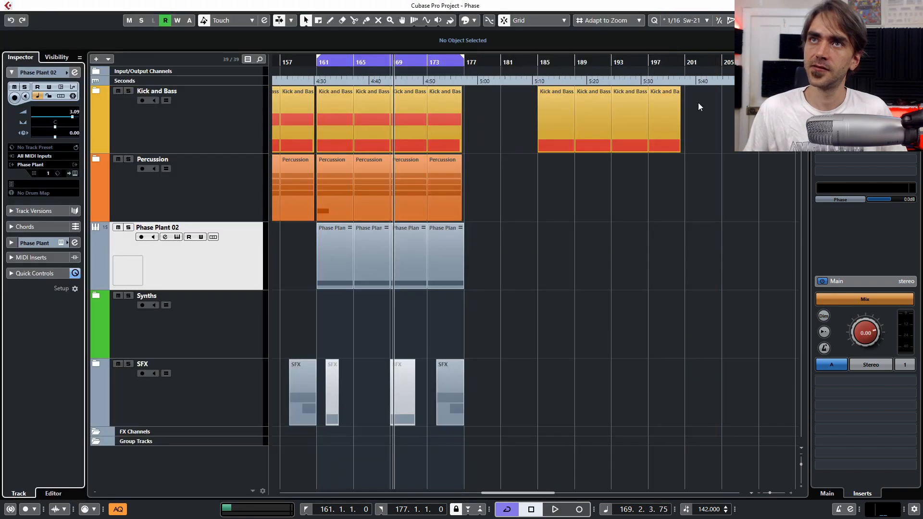